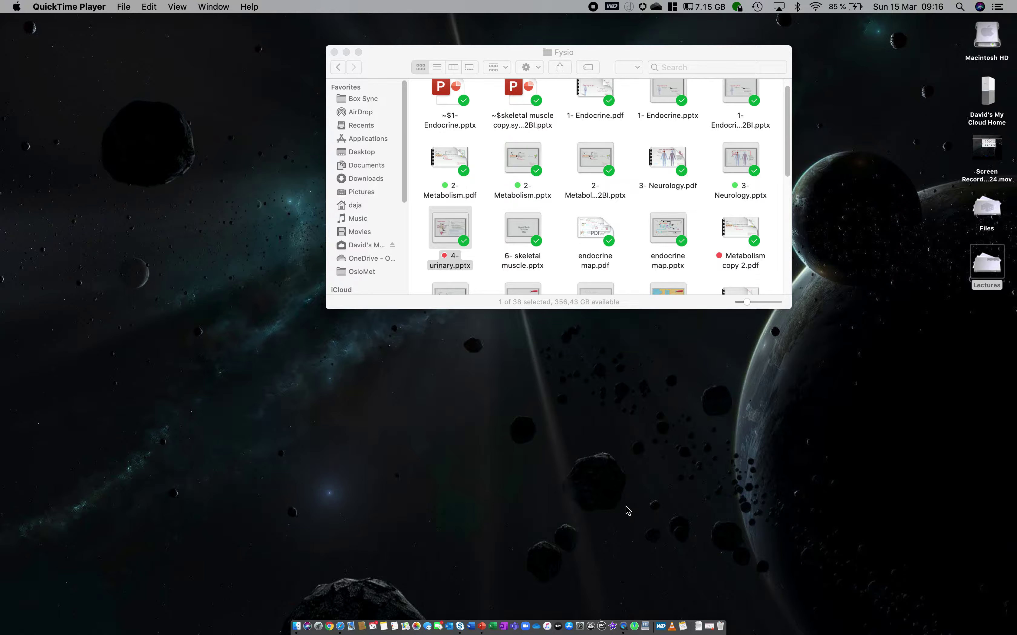
- Open 4-urinary.pptx from the Fysio folder to show the Urinary system deck
{"action": "double_click", "coordinate": [443, 228]}
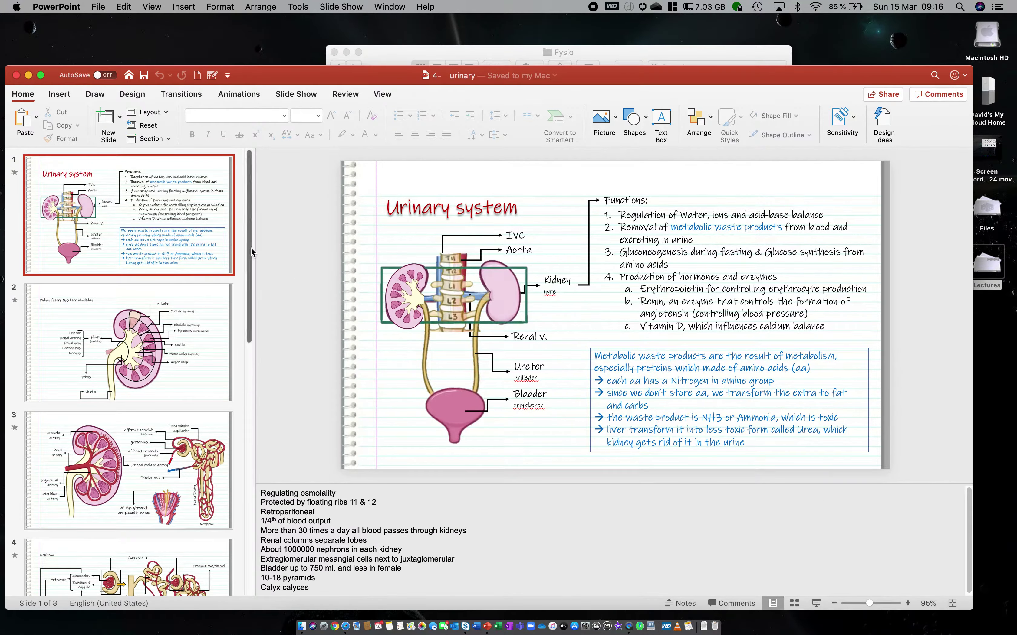
- Scroll through the urinary deck's 8 slide thumbnails and back to the top
{"action": "left_click_drag", "start_coordinate": [251, 247], "coordinate": [266, 481]}
{"action": "scroll", "coordinate": [237, 217], "scroll_direction": "up", "scroll_amount": 15}
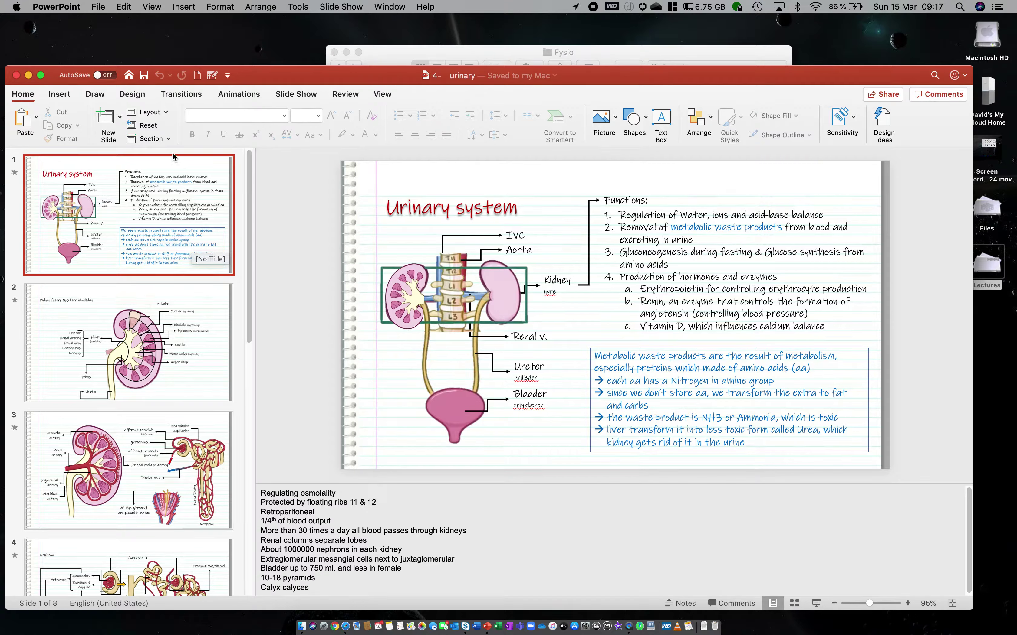
- Start a new blank presentation and shrink and move its window beside the urinary deck
{"action": "left_click", "coordinate": [197, 76]}
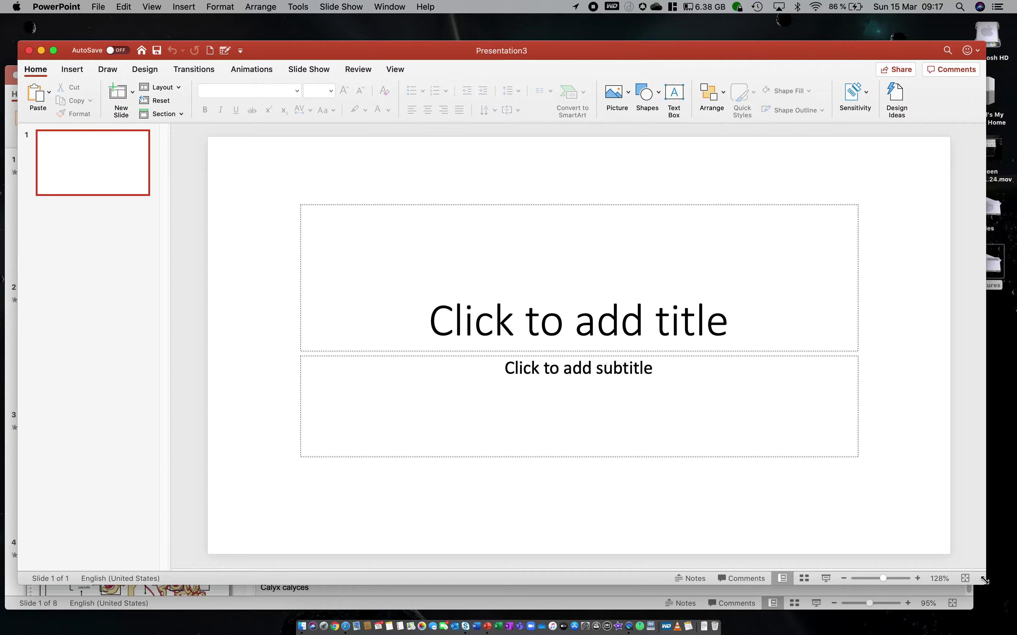
{"action": "left_click_drag", "start_coordinate": [984, 584], "coordinate": [720, 361]}
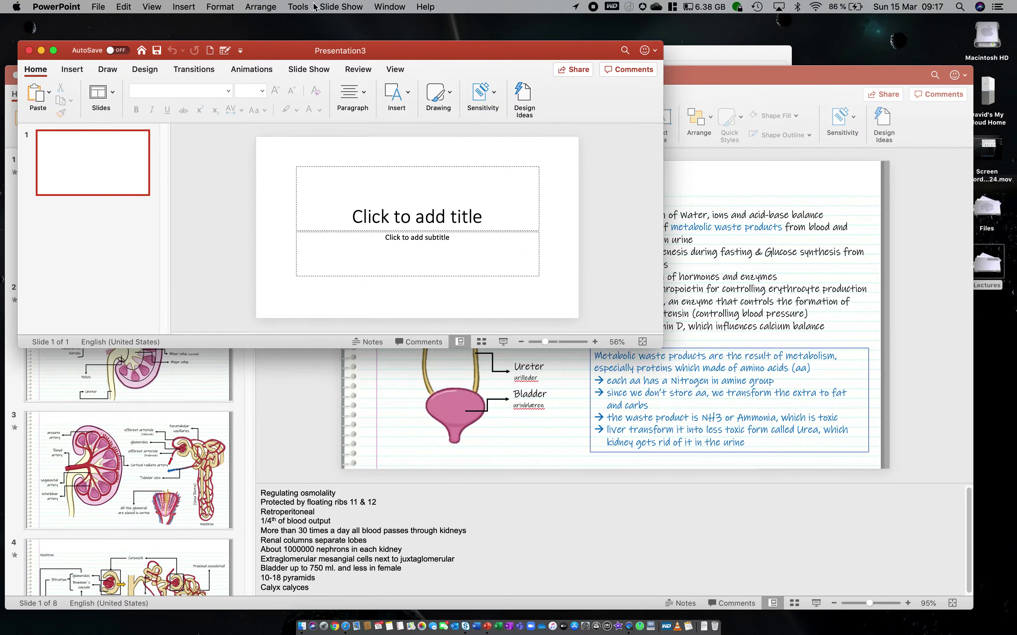
{"action": "left_click_drag", "start_coordinate": [296, 51], "coordinate": [596, 158]}
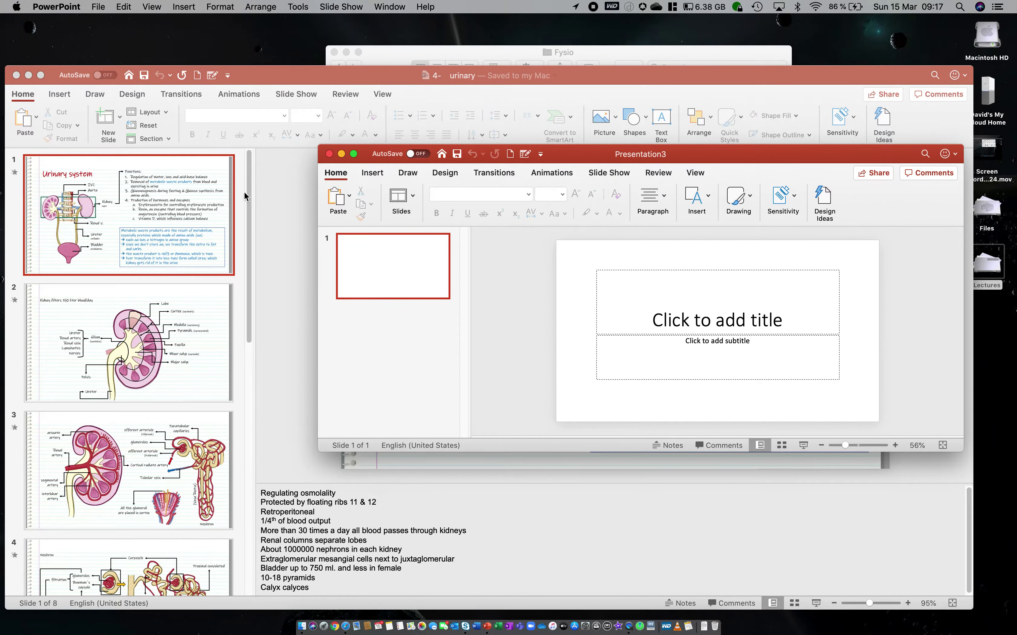
{"action": "left_click", "coordinate": [159, 210]}
- Copy the Urinary system slide into Presentation3 after slide 1, keeping source formatting
{"action": "right_click", "coordinate": [159, 210]}
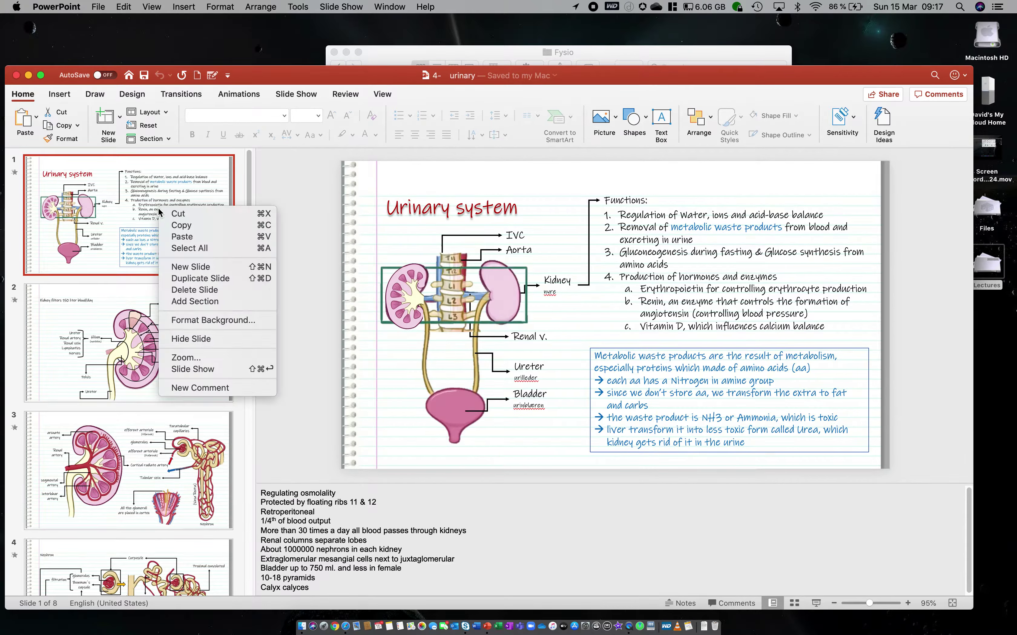
{"action": "left_click", "coordinate": [177, 227]}
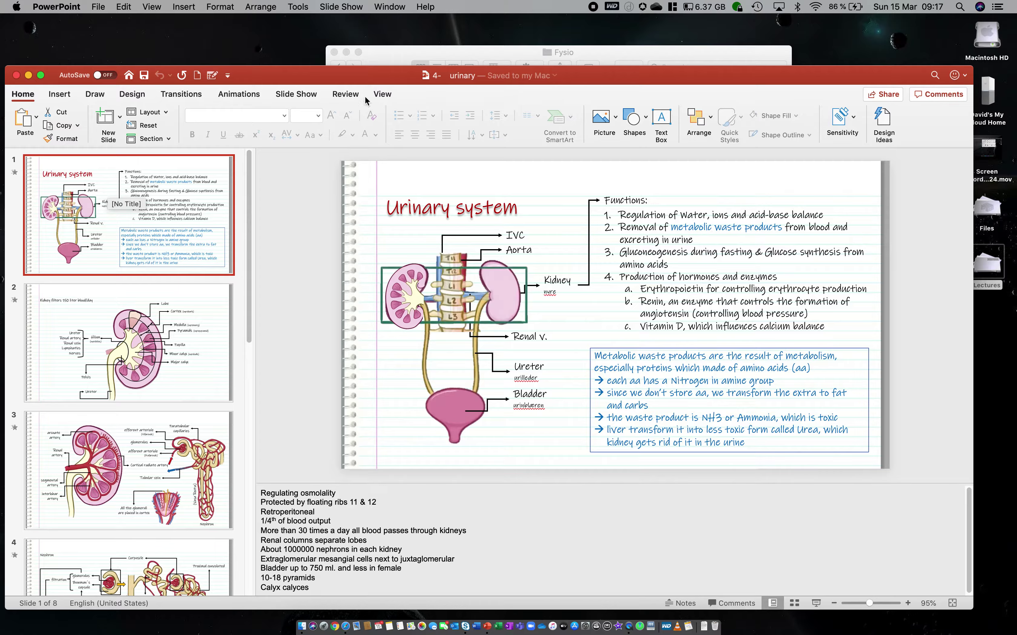
{"action": "key", "text": "ctrl+Up"}
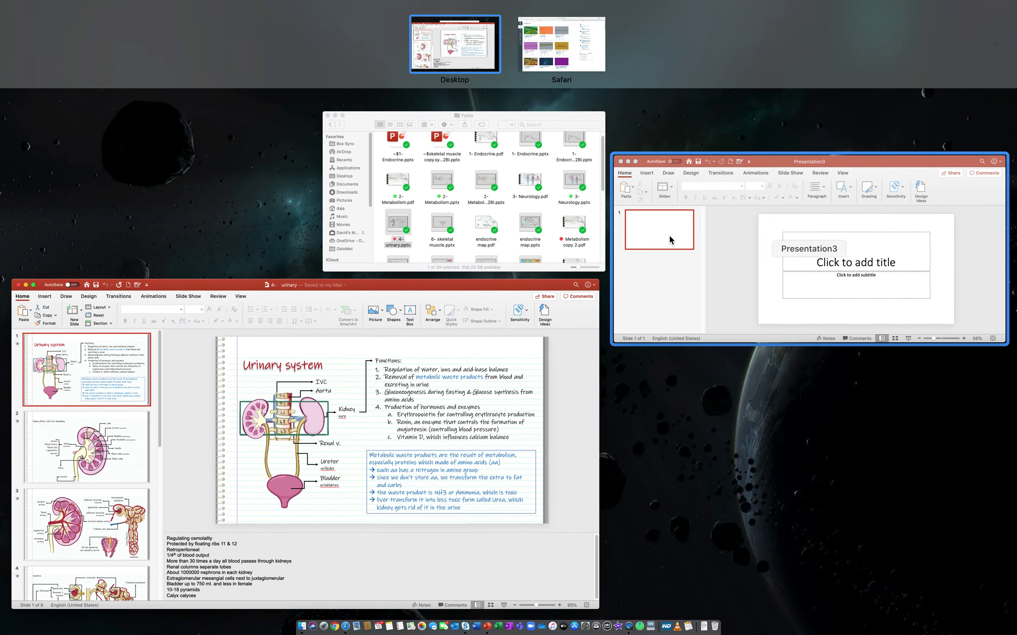
{"action": "left_click", "coordinate": [668, 273]}
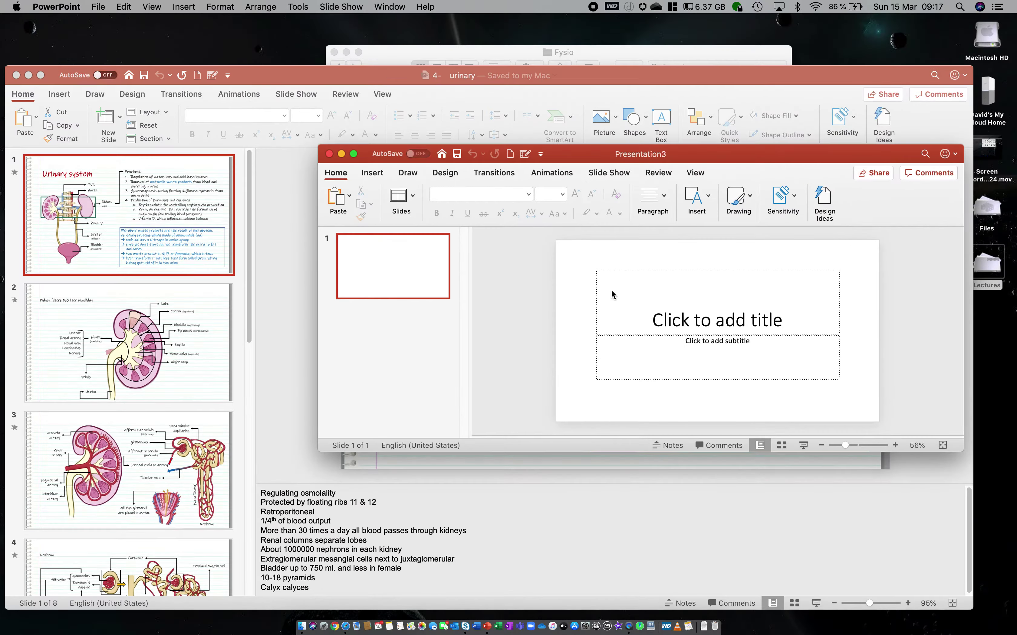
{"action": "right_click", "coordinate": [395, 319]}
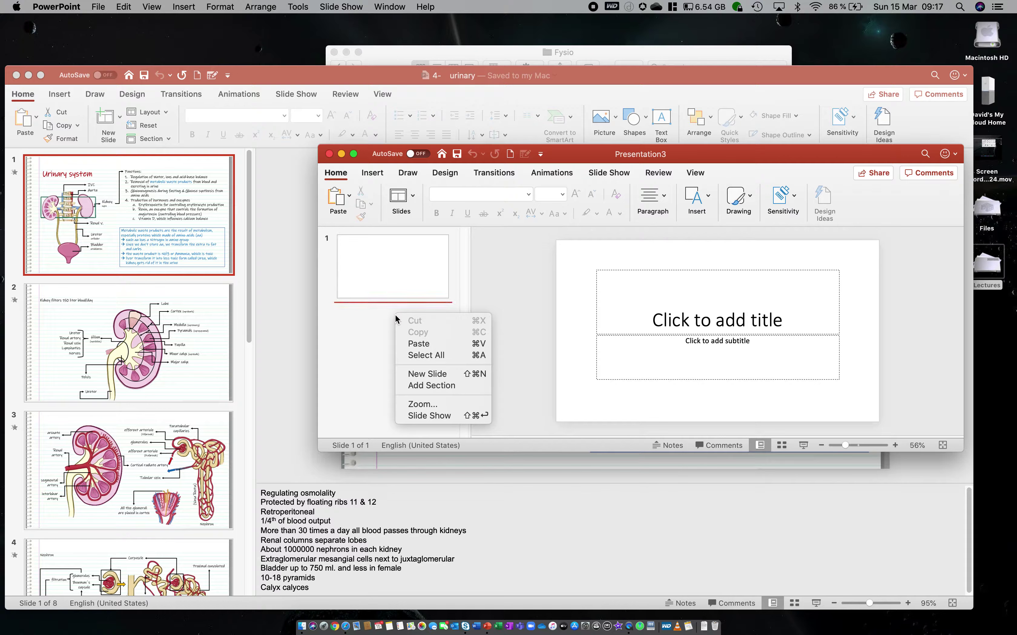
{"action": "left_click", "coordinate": [418, 344]}
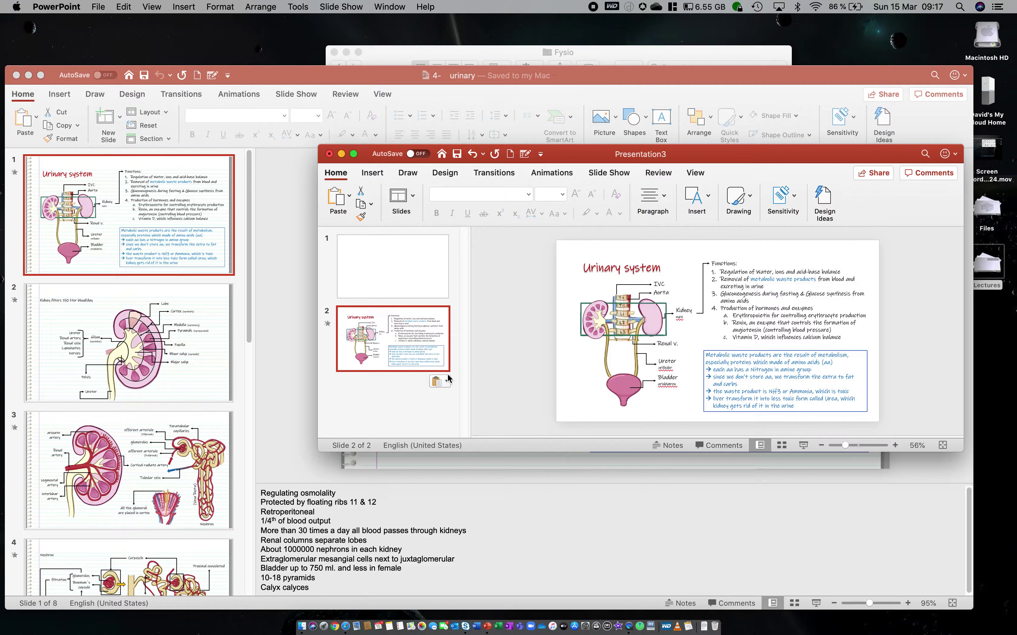
{"action": "left_click", "coordinate": [447, 380]}
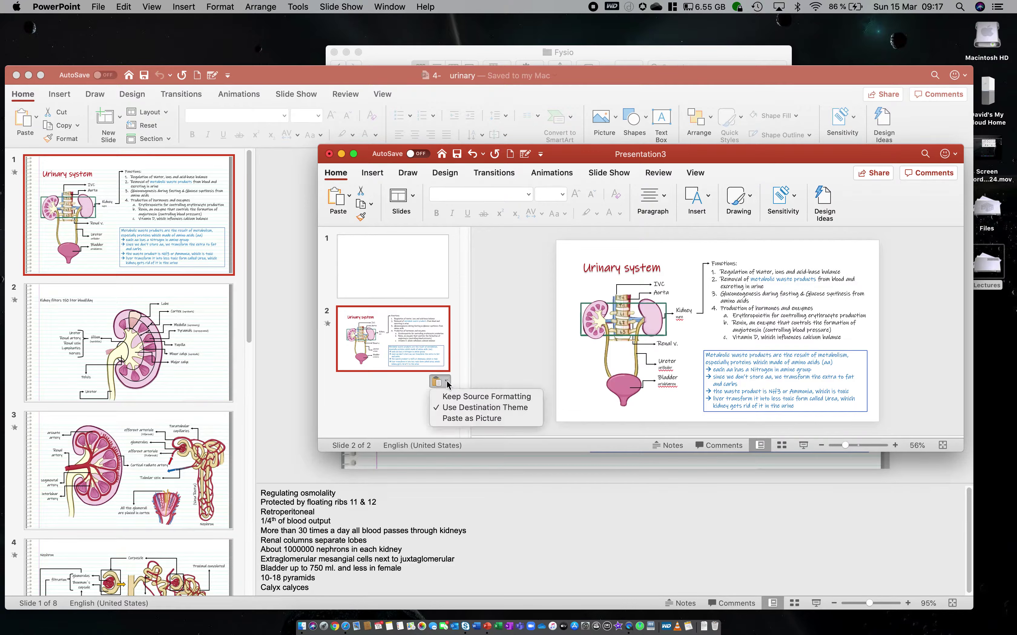
{"action": "left_click", "coordinate": [458, 398]}
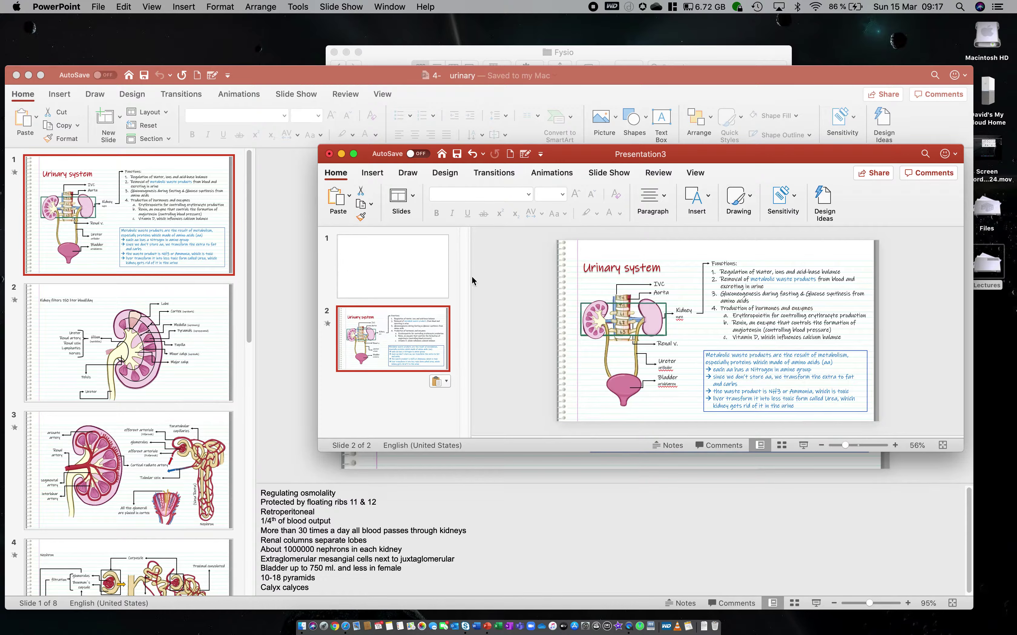
{"action": "left_click", "coordinate": [418, 264]}
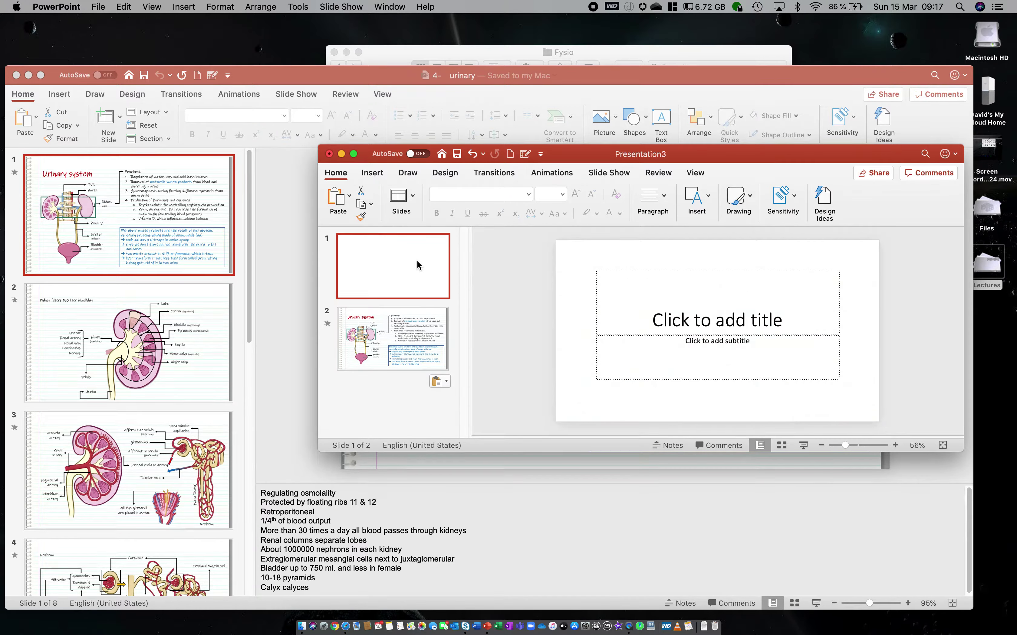
- Delete Presentation3's blank title slide 1
{"action": "right_click", "coordinate": [417, 264]}
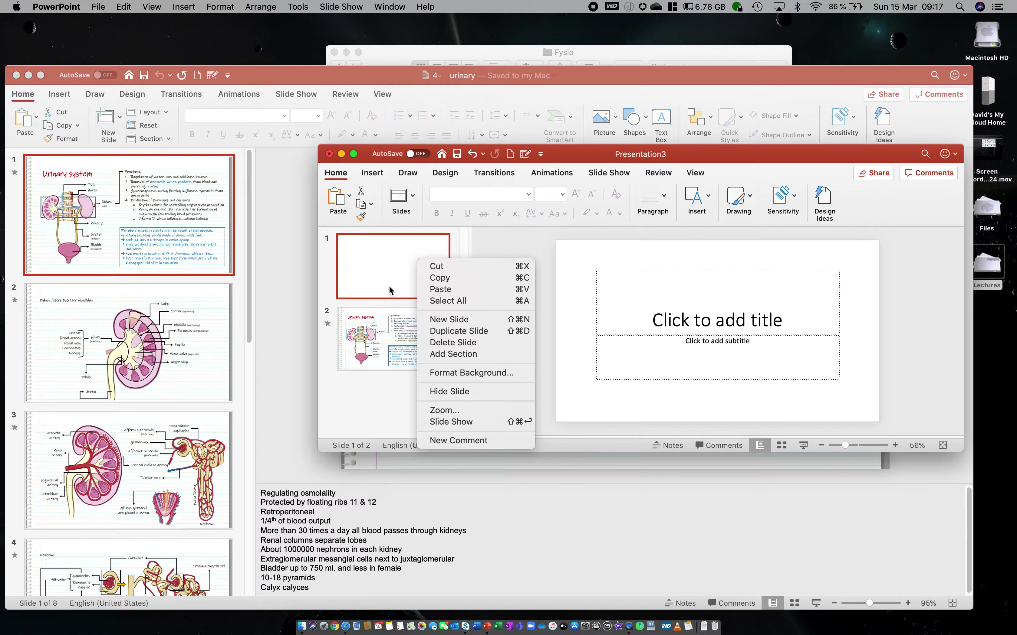
{"action": "left_click", "coordinate": [448, 344]}
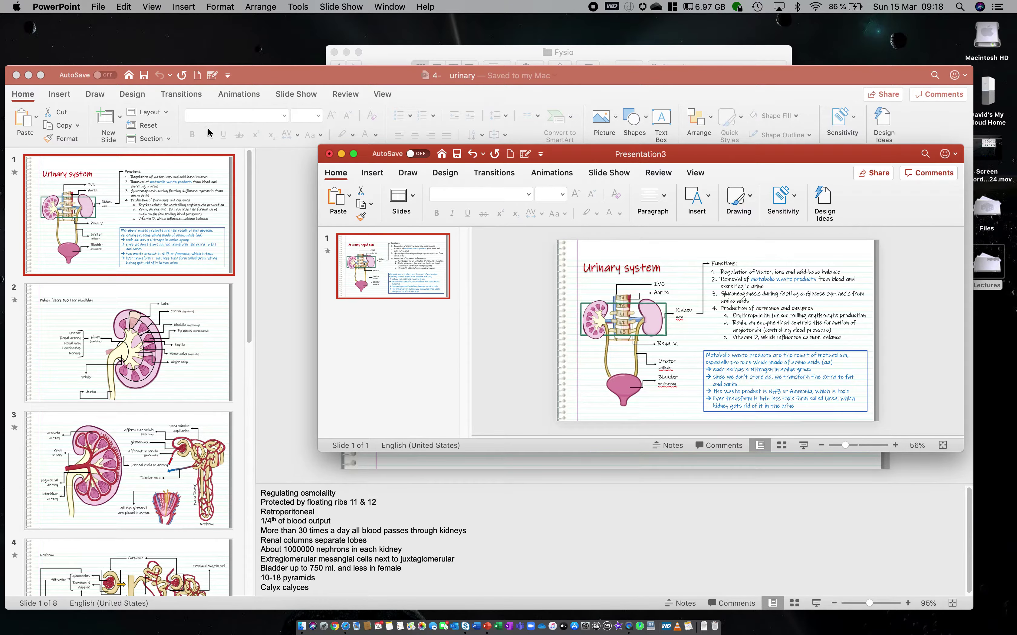
- Close the original 4-urinary presentation and move the new presentation's window up and left
{"action": "left_click", "coordinate": [262, 66]}
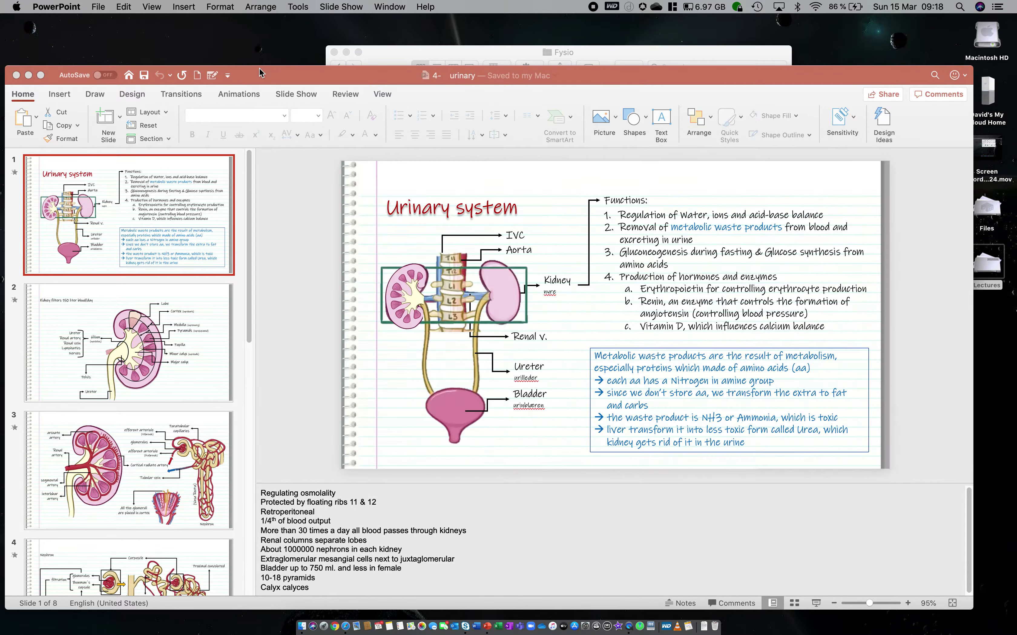
{"action": "left_click", "coordinate": [15, 76]}
{"action": "left_click_drag", "start_coordinate": [602, 162], "coordinate": [424, 145]}
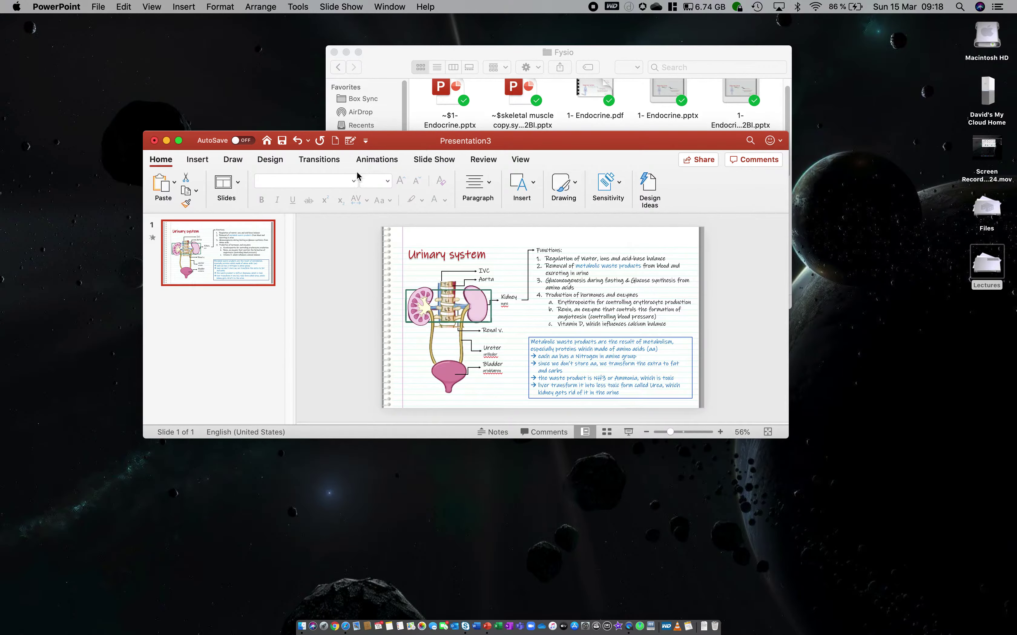
- Save the new presentation to the Desktop as part1.pptx
{"action": "left_click", "coordinate": [281, 141]}
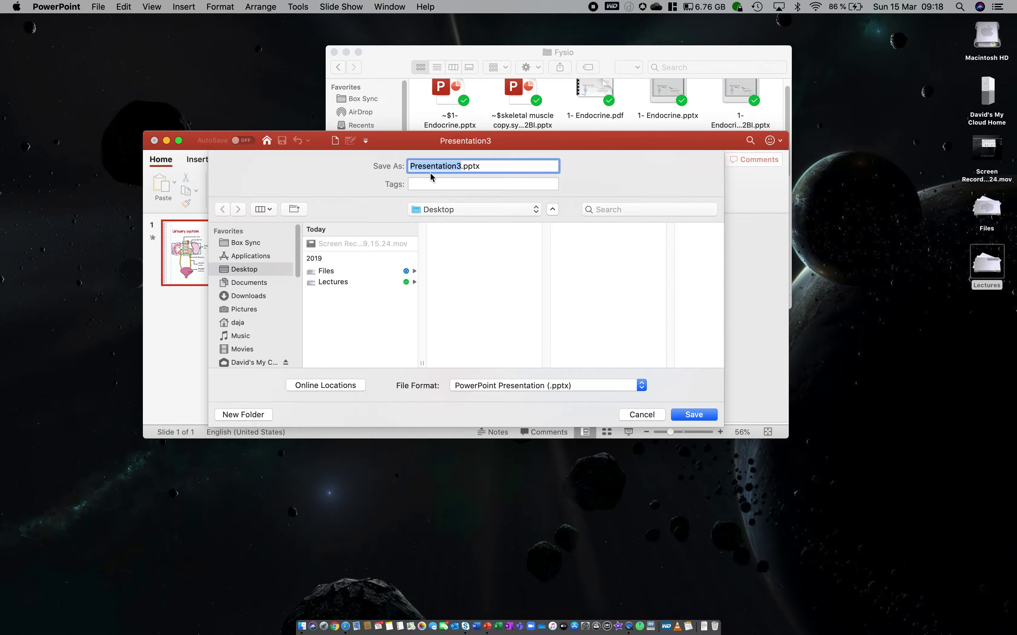
{"action": "type", "text": "part1"}
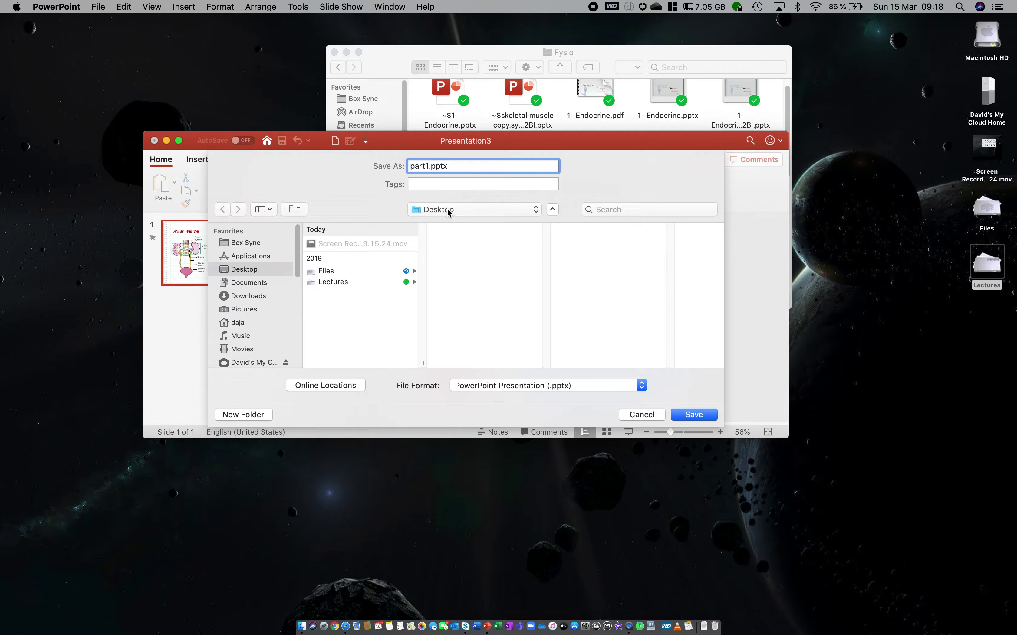
{"action": "scroll", "coordinate": [266, 308], "scroll_direction": "down", "scroll_amount": 3}
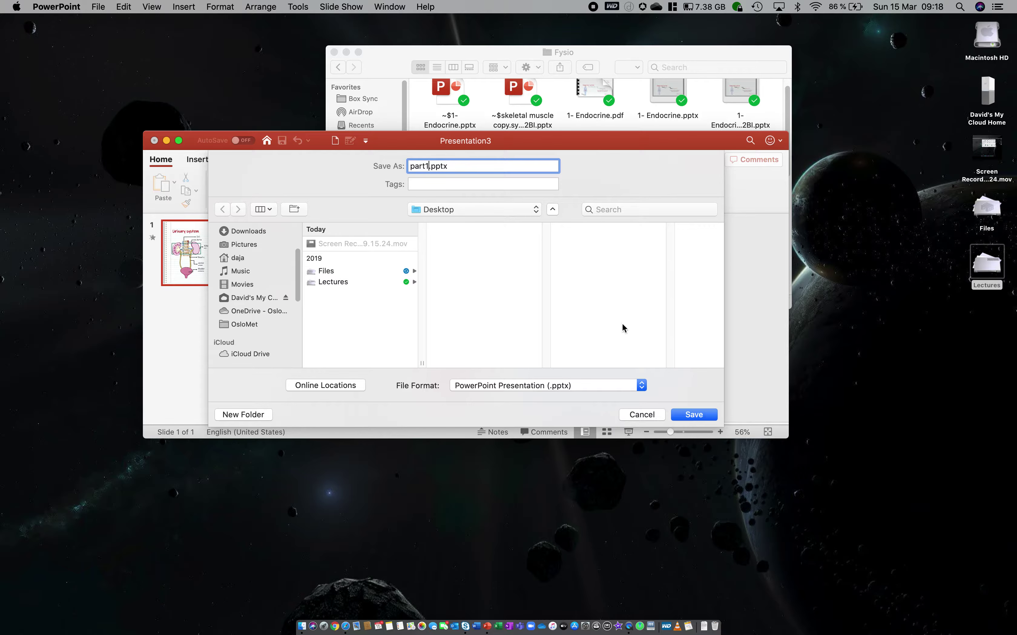
{"action": "left_click", "coordinate": [700, 415]}
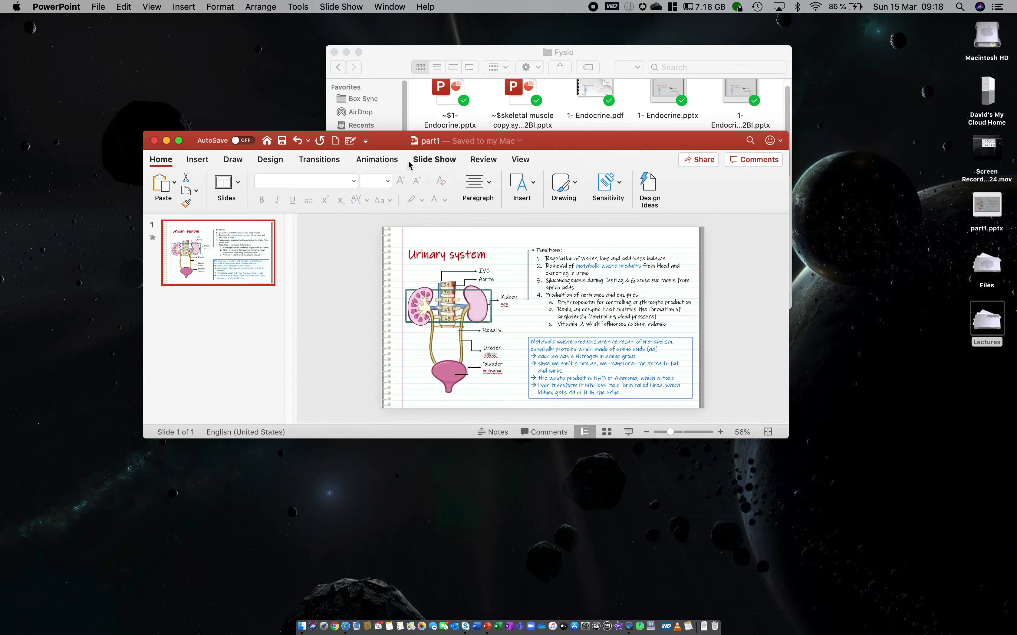
- Start a Record Slide Show run from the Slide Show tab and narrate the slide
{"action": "left_click", "coordinate": [427, 160]}
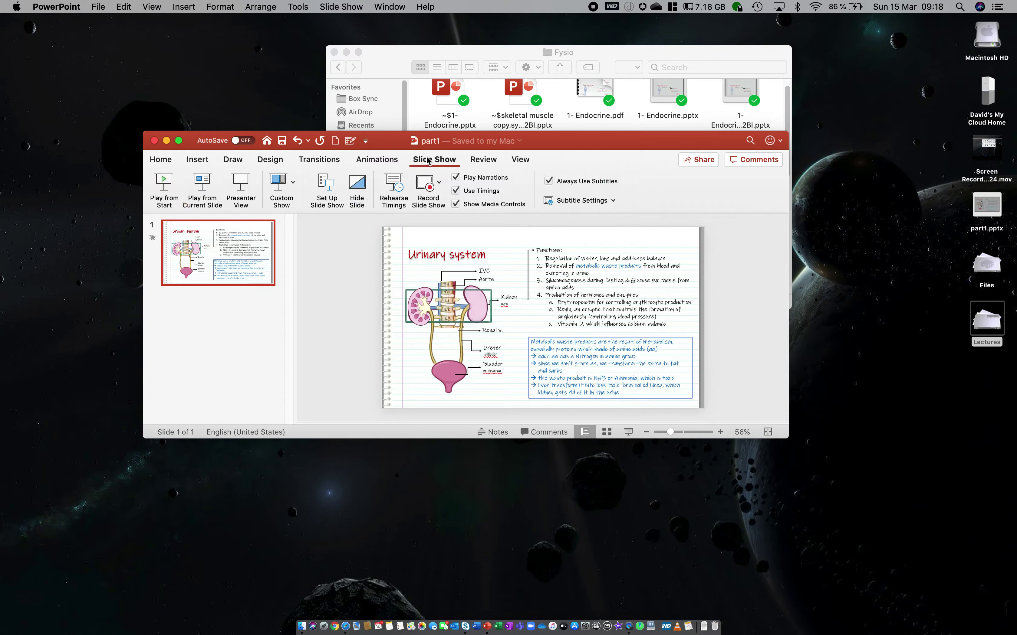
{"action": "left_click", "coordinate": [428, 185]}
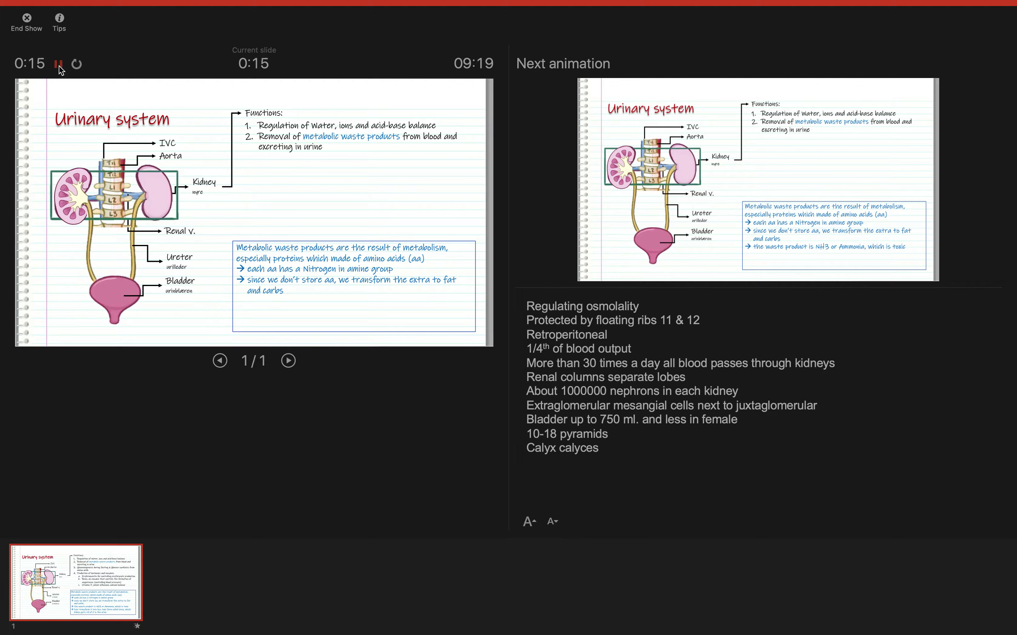
- End the recording and keep the new 0:16 slide timing
{"action": "left_click", "coordinate": [27, 19]}
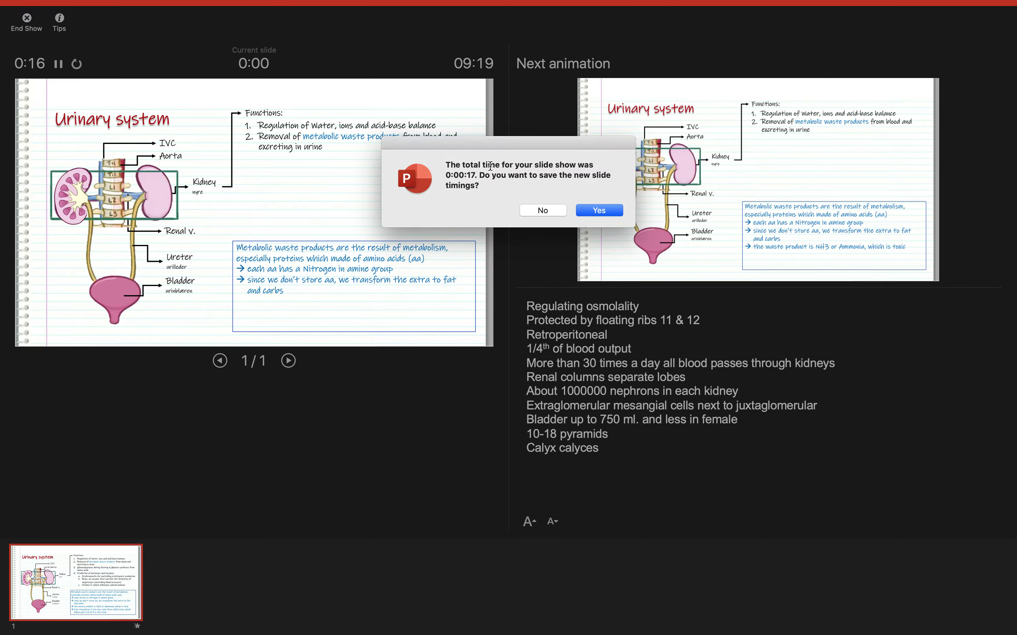
{"action": "left_click", "coordinate": [601, 208]}
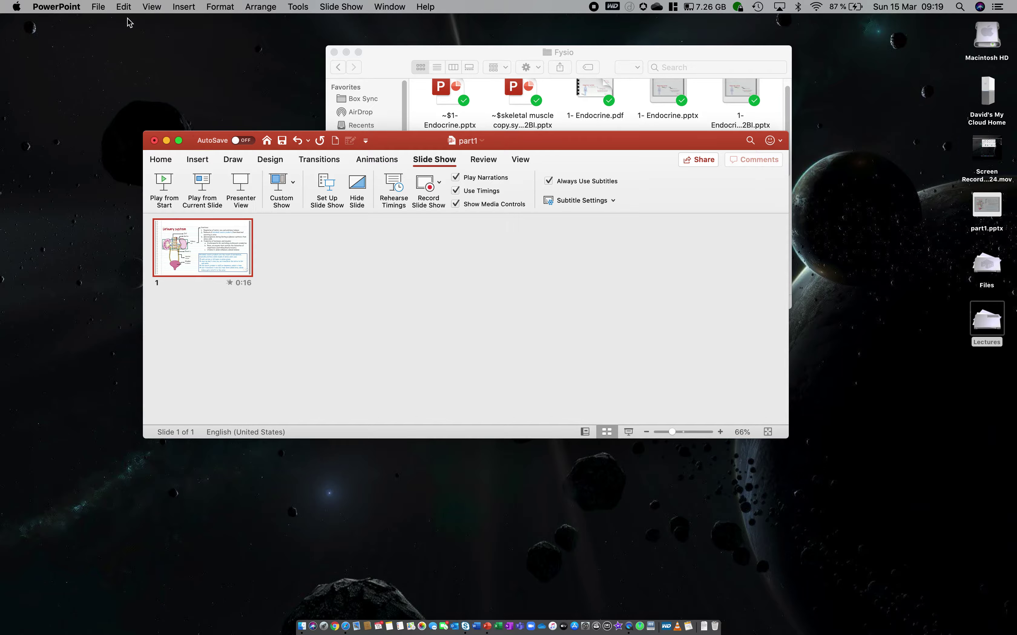
- Save a copy as part1.ppsx on the Desktop in PowerPoint Show format
{"action": "left_click", "coordinate": [99, 7]}
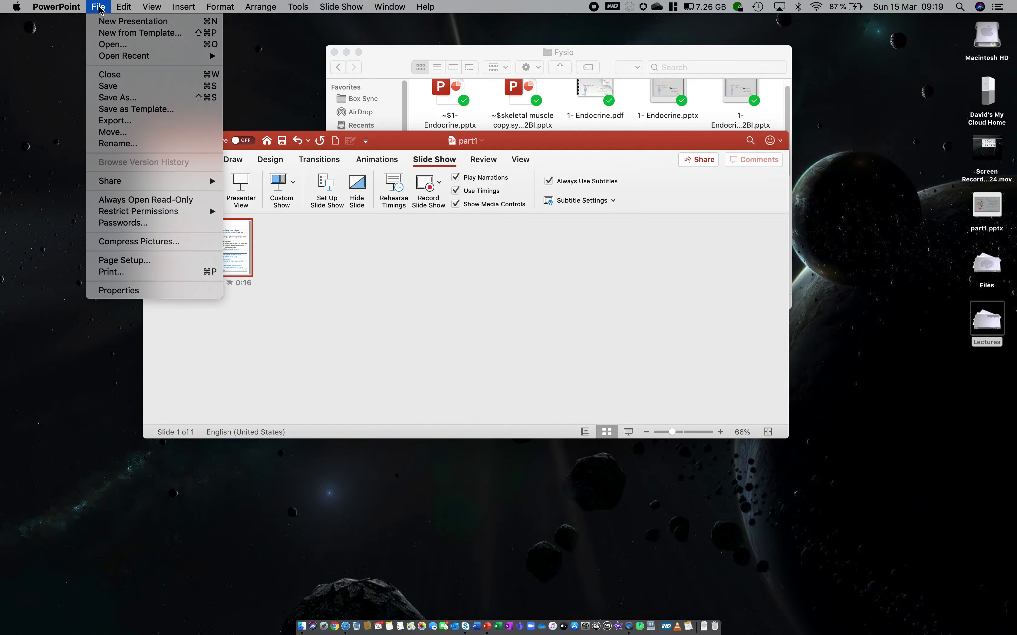
{"action": "left_click", "coordinate": [119, 98]}
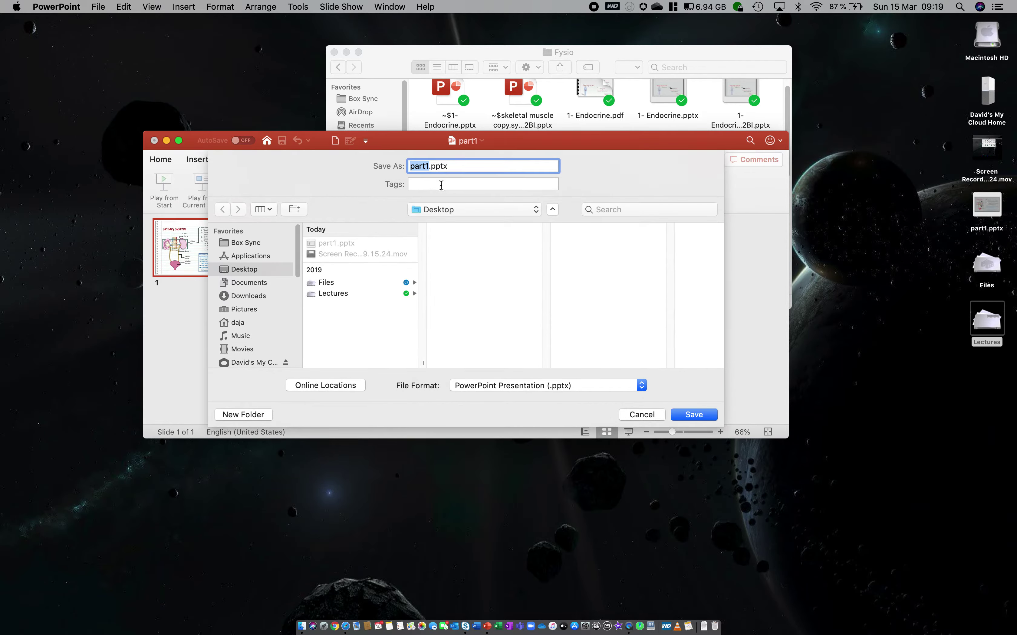
{"action": "left_click", "coordinate": [641, 388]}
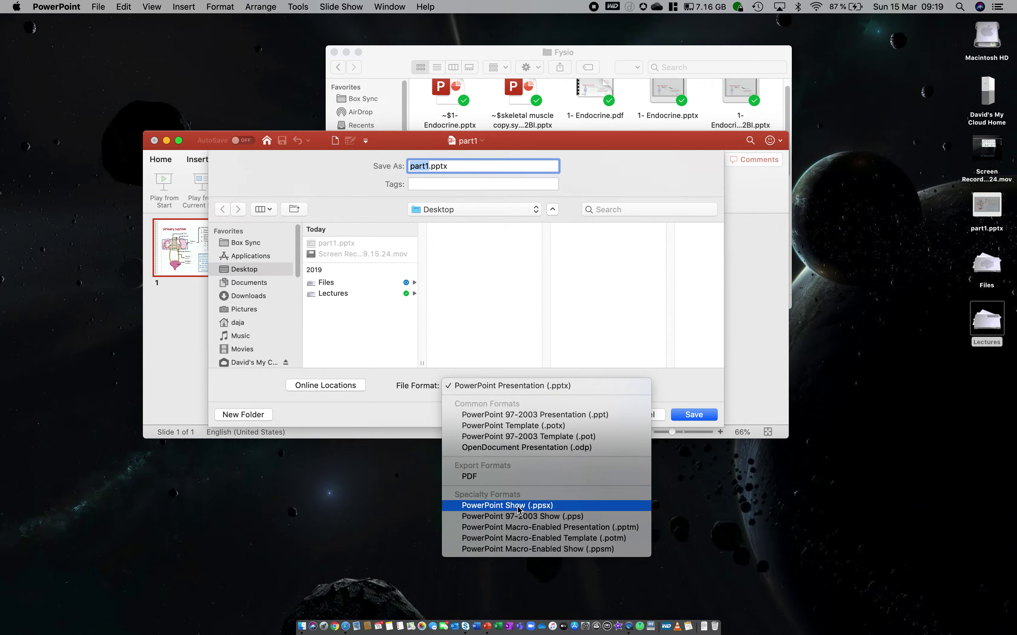
{"action": "left_click", "coordinate": [541, 508]}
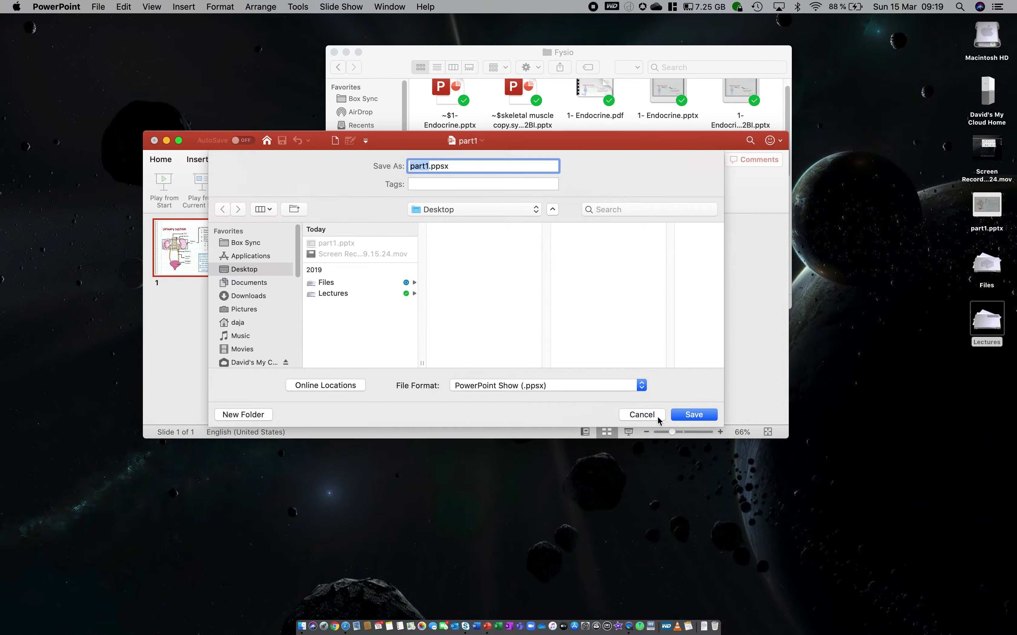
{"action": "left_click", "coordinate": [703, 409]}
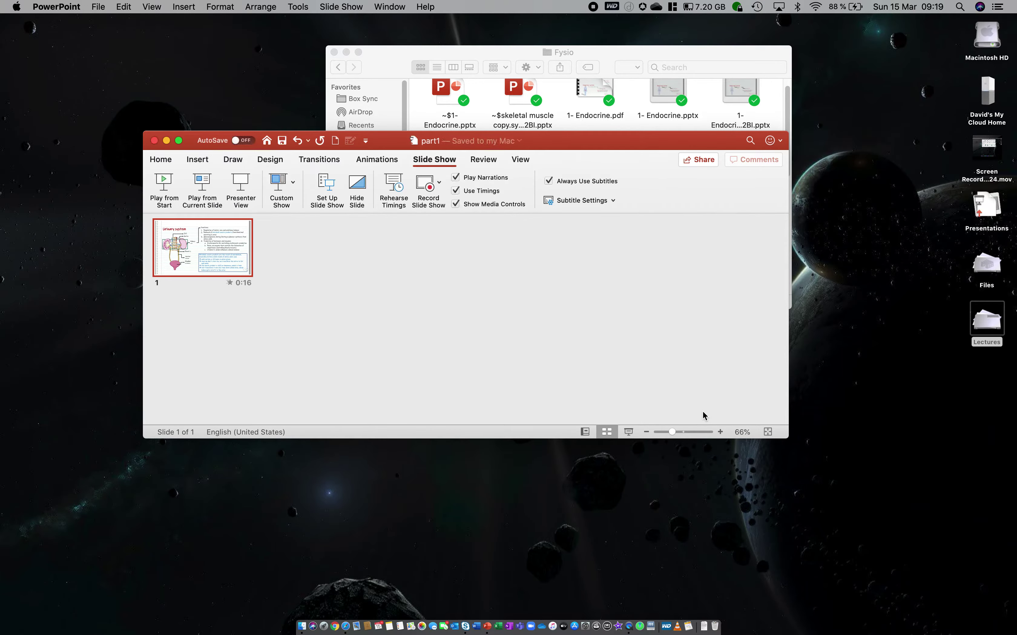
{"action": "left_click", "coordinate": [972, 247]}
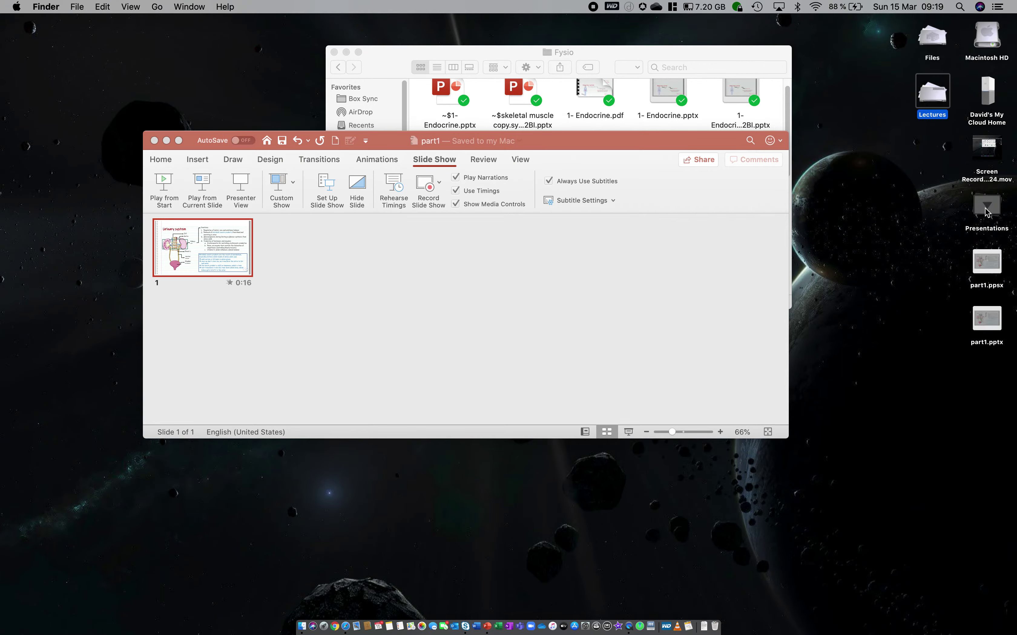
{"action": "double_click", "coordinate": [986, 261]}
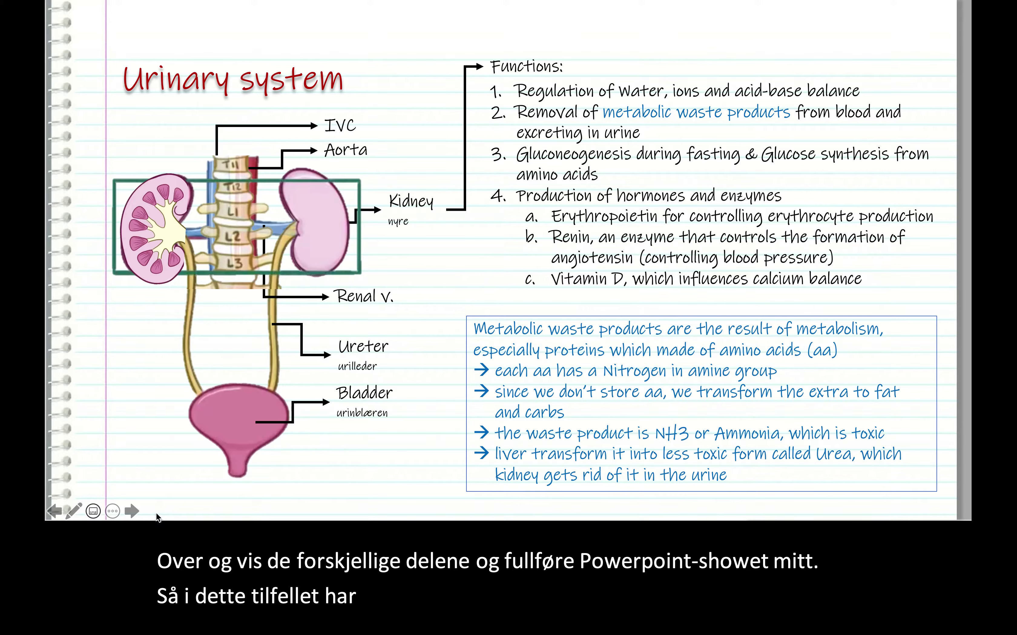
{"action": "left_click", "coordinate": [190, 506]}
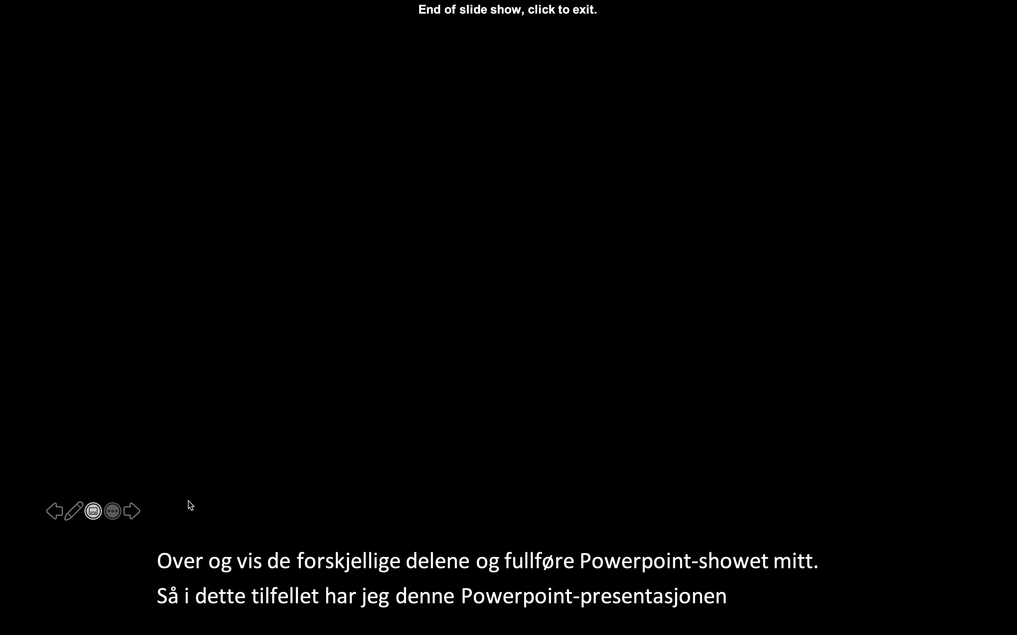
{"action": "left_click", "coordinate": [190, 506]}
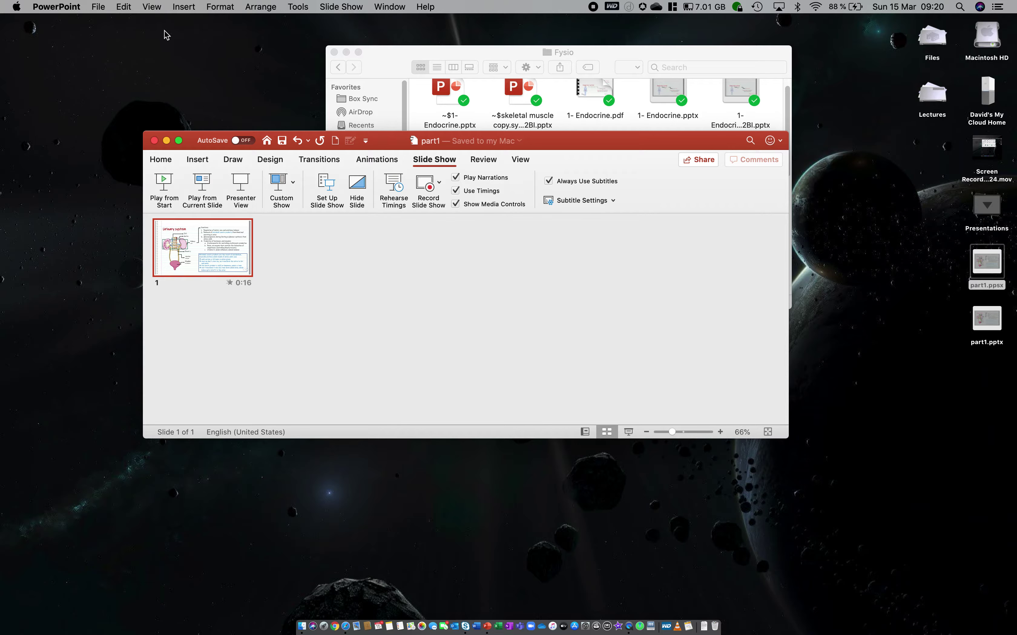
- Export the presentation as part1.mov in MOV format at Internet Quality, 1280 × 720
{"action": "left_click", "coordinate": [101, 6]}
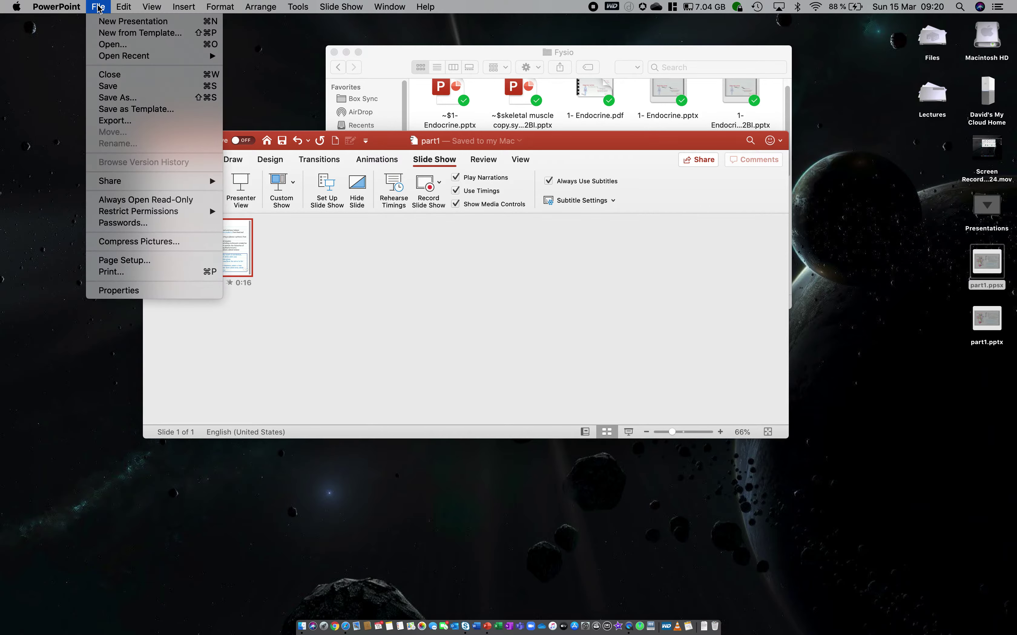
{"action": "left_click", "coordinate": [119, 121]}
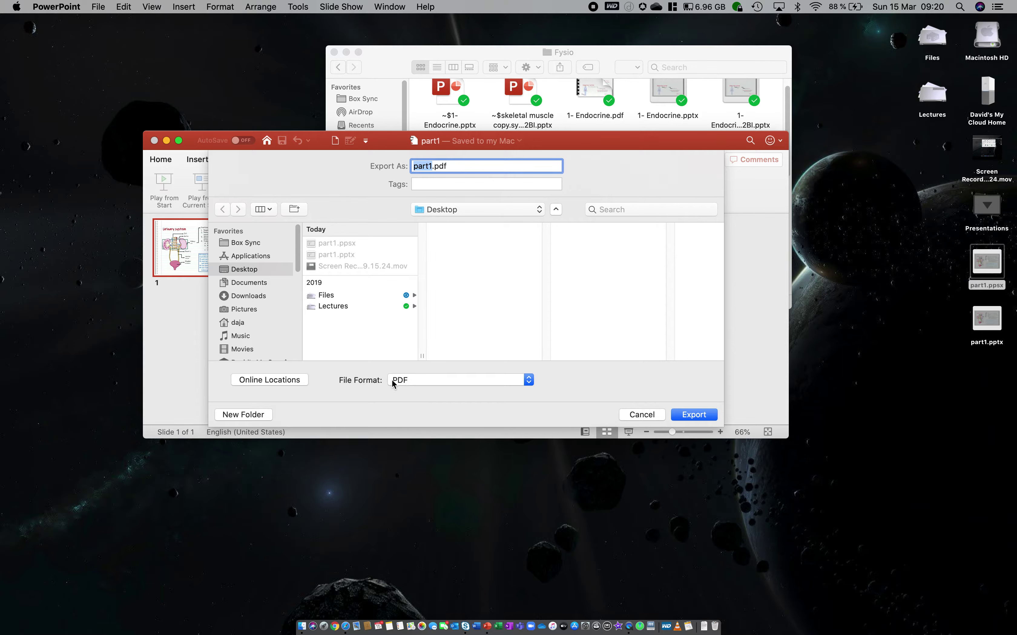
{"action": "left_click", "coordinate": [519, 381]}
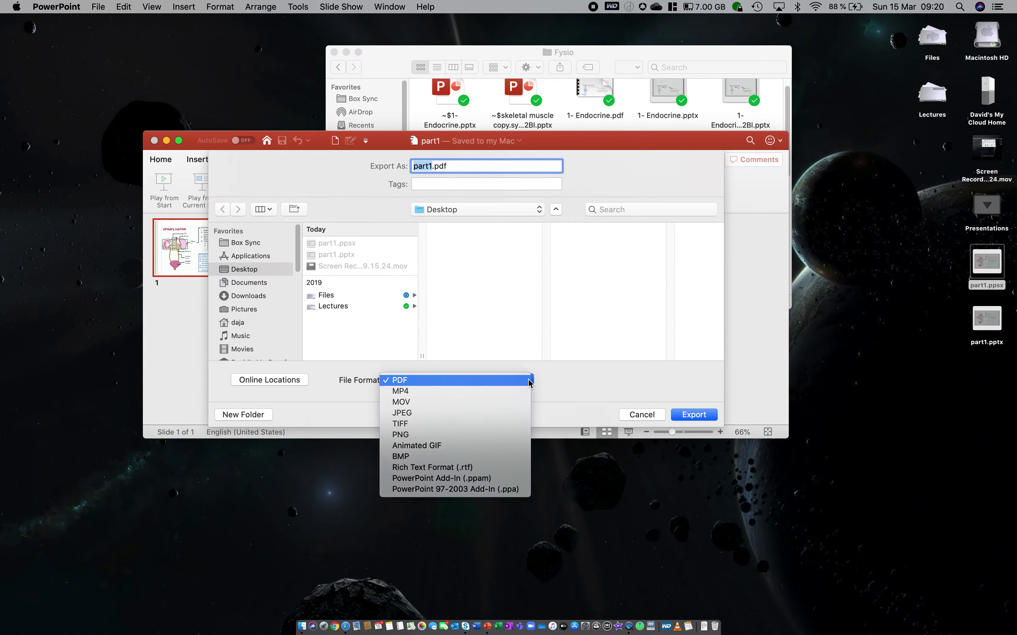
{"action": "left_click", "coordinate": [400, 402]}
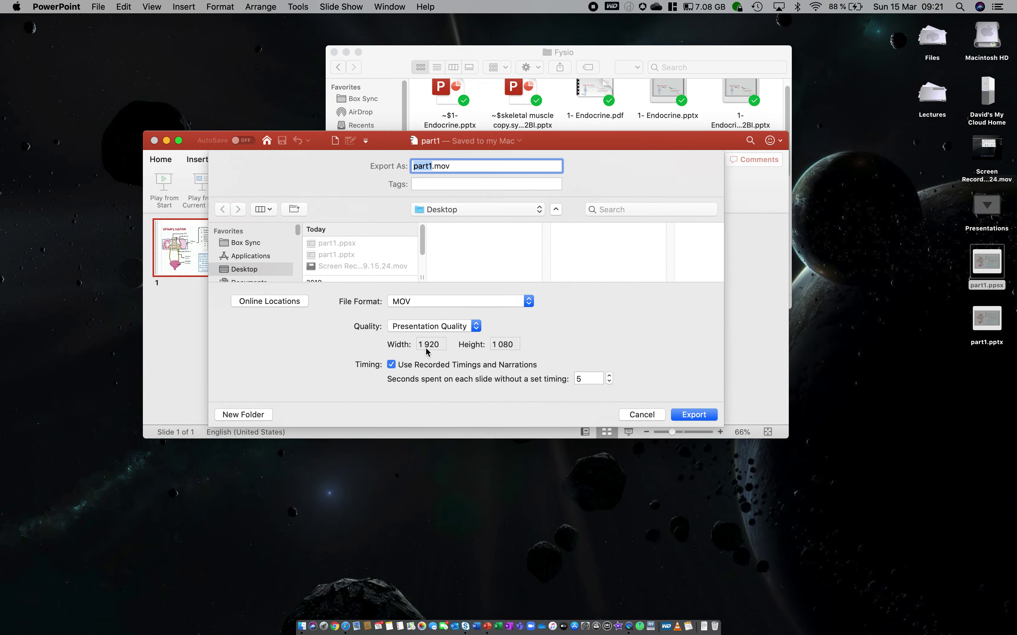
{"action": "left_click", "coordinate": [478, 327]}
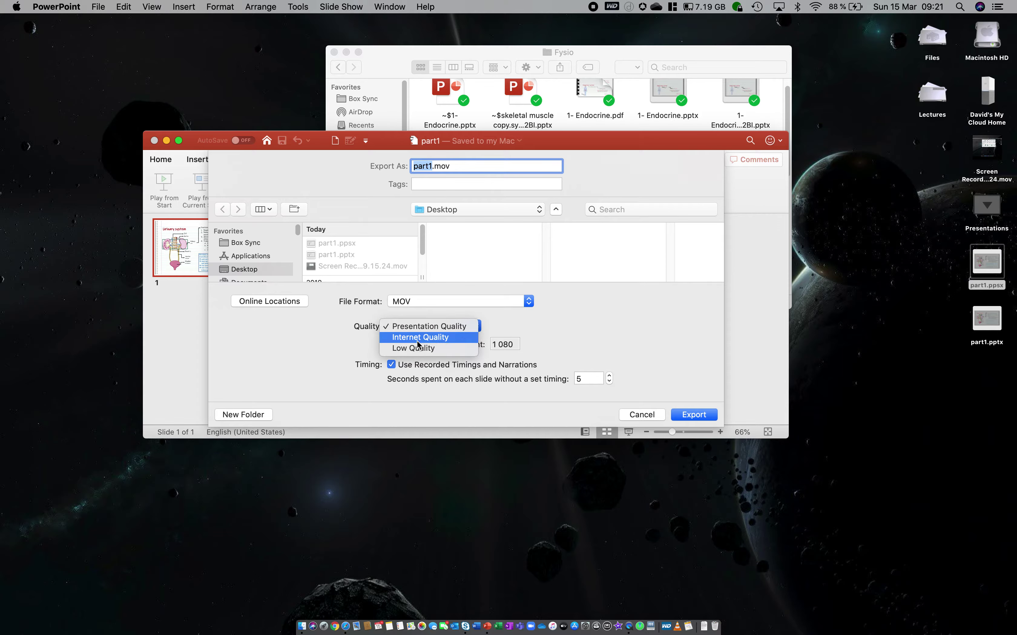
{"action": "left_click", "coordinate": [436, 341]}
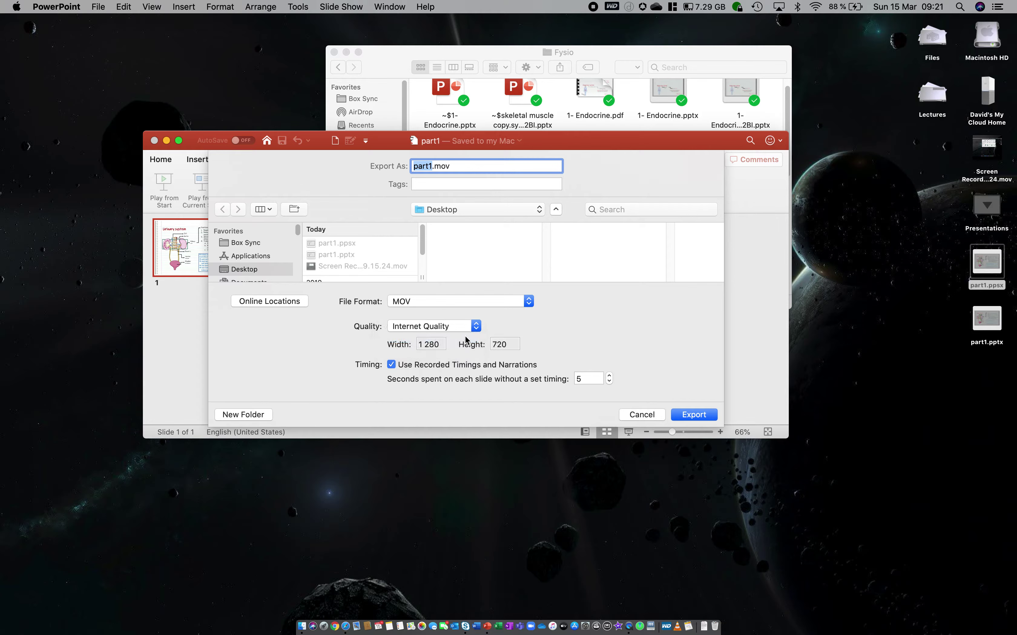
{"action": "left_click", "coordinate": [694, 415]}
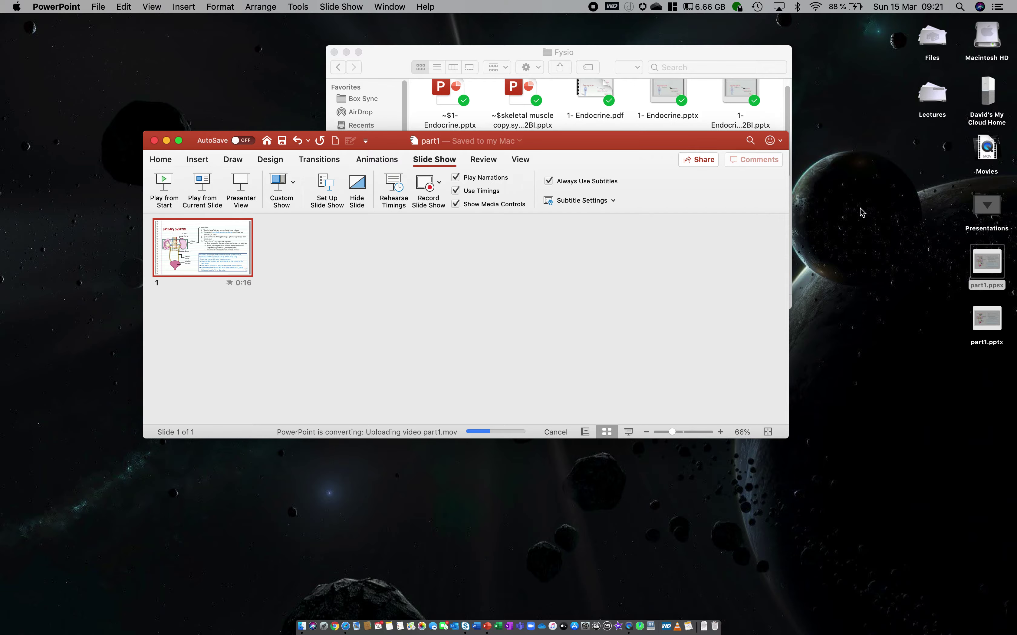
{"action": "key", "text": "ctrl+Right"}
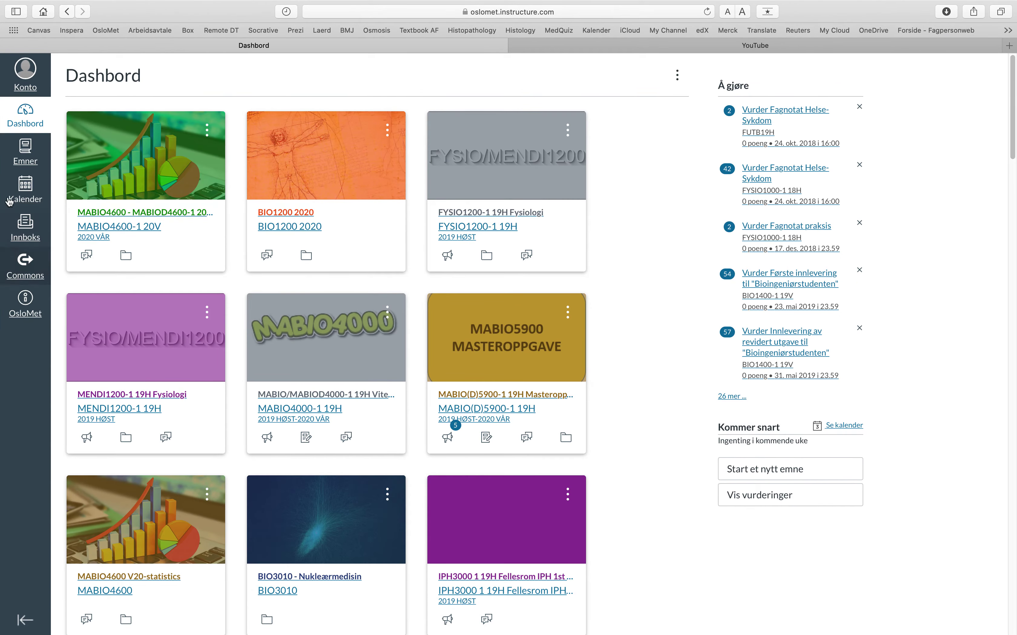
- Open the MABIO4600-1 20V course card and scroll through its modules, including E-læring
{"action": "left_click", "coordinate": [126, 167]}
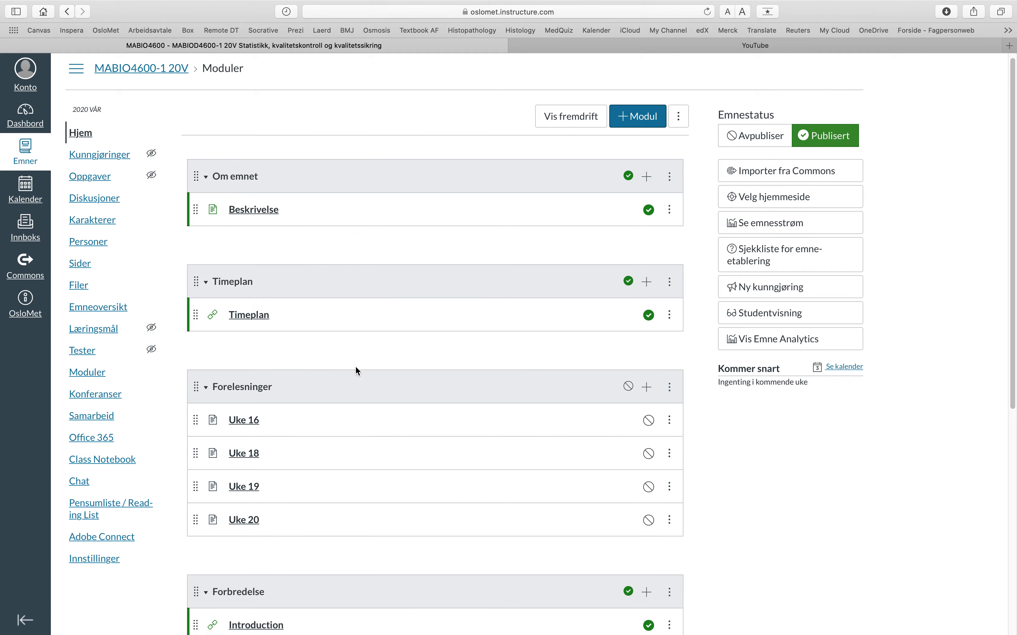
{"action": "scroll", "coordinate": [355, 370], "scroll_direction": "down", "scroll_amount": 10}
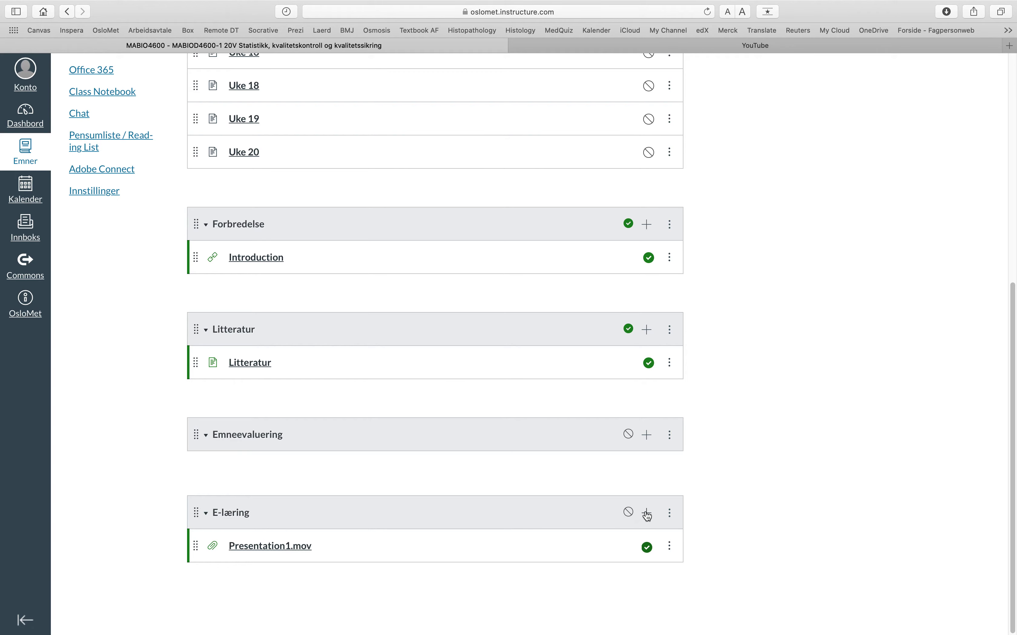
{"action": "scroll", "coordinate": [544, 472], "scroll_direction": "up", "scroll_amount": 1}
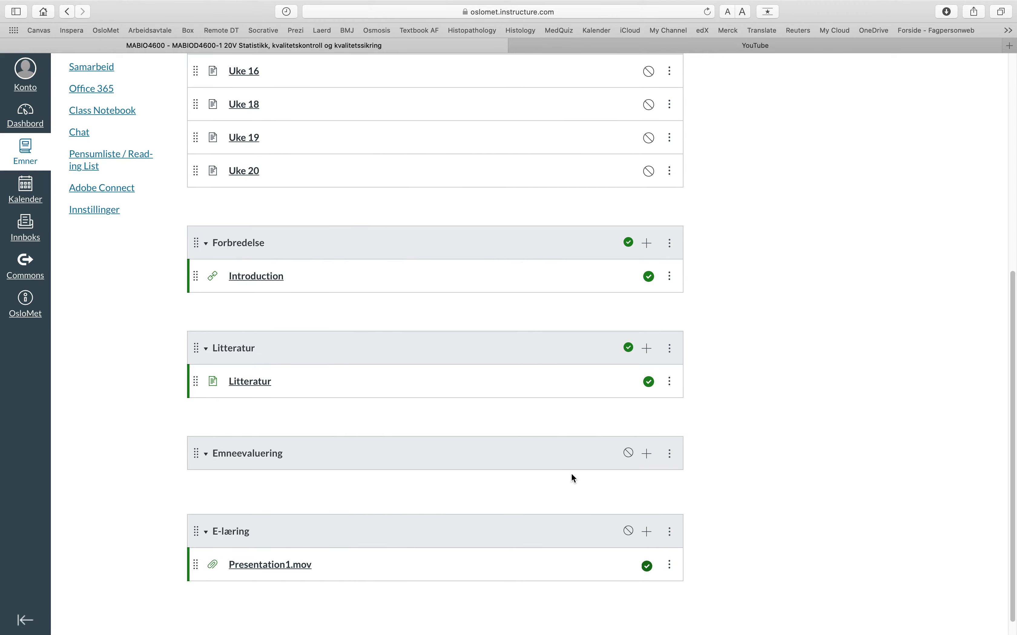
{"action": "scroll", "coordinate": [595, 483], "scroll_direction": "up", "scroll_amount": 10}
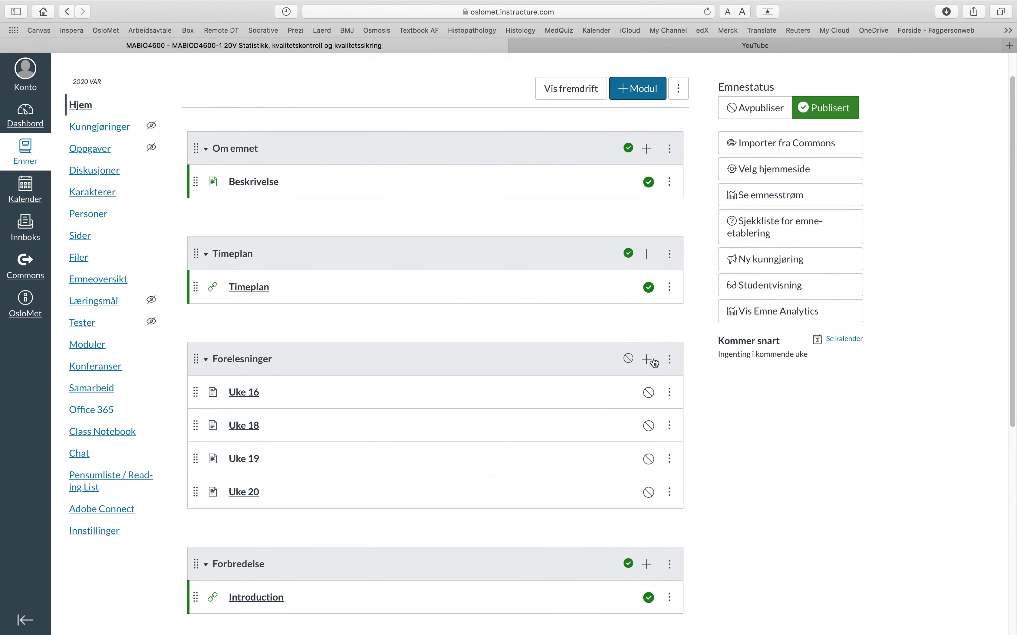
- Edit the Uke 16 page and choose part1.ppsx from the computer as a new course file
{"action": "left_click", "coordinate": [247, 392]}
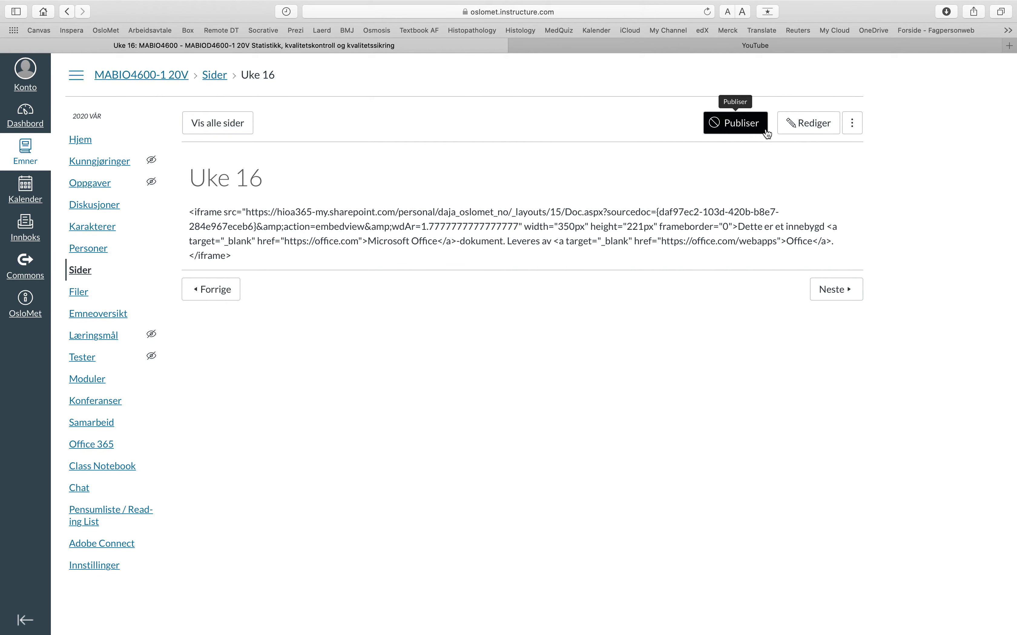
{"action": "left_click", "coordinate": [806, 129]}
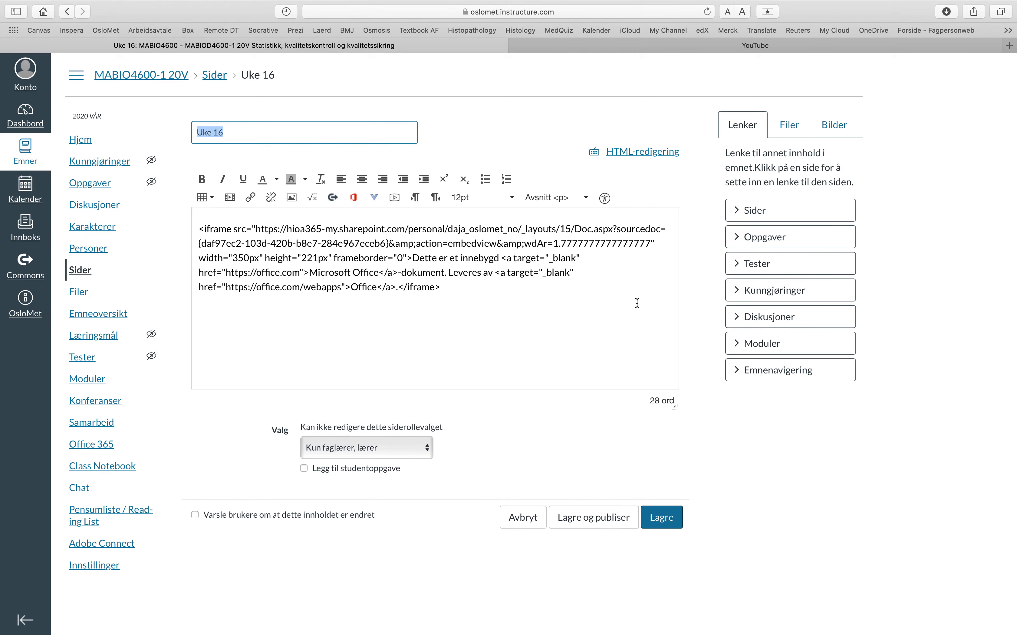
{"action": "left_click", "coordinate": [789, 126]}
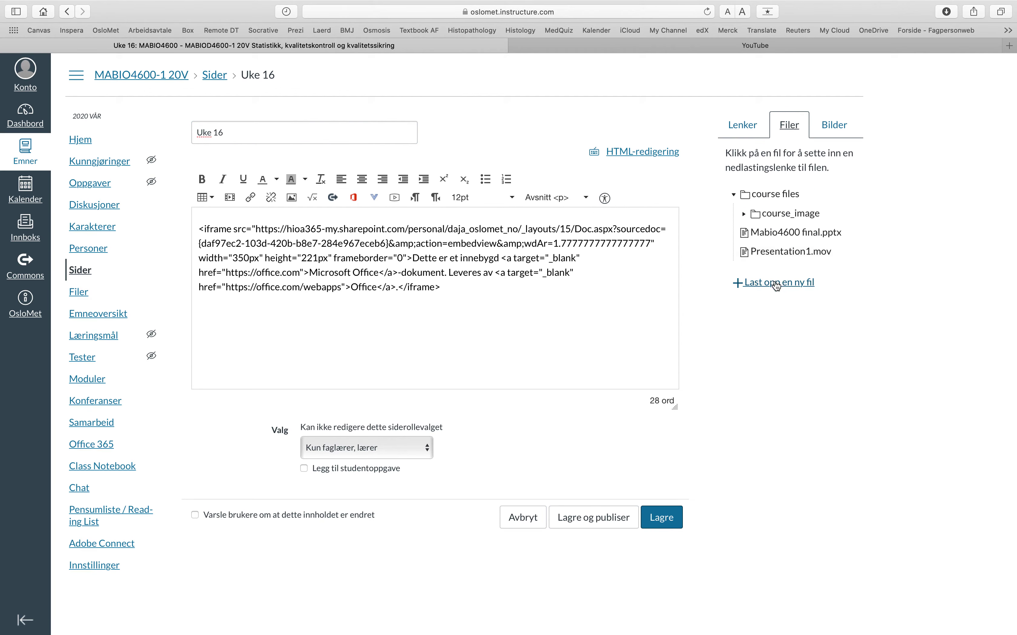
{"action": "left_click", "coordinate": [775, 284]}
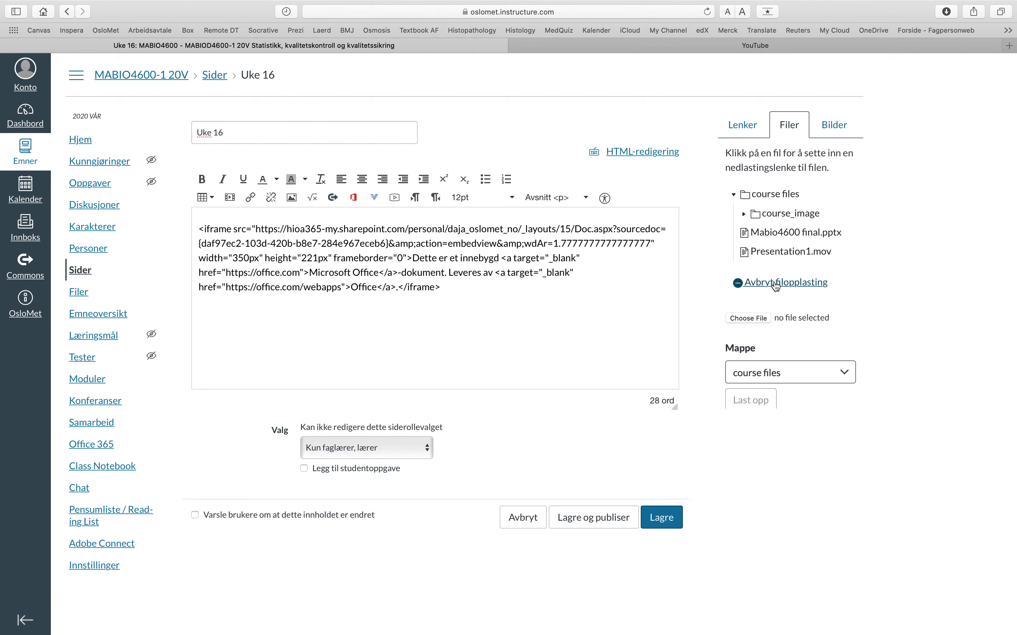
{"action": "left_click", "coordinate": [758, 316]}
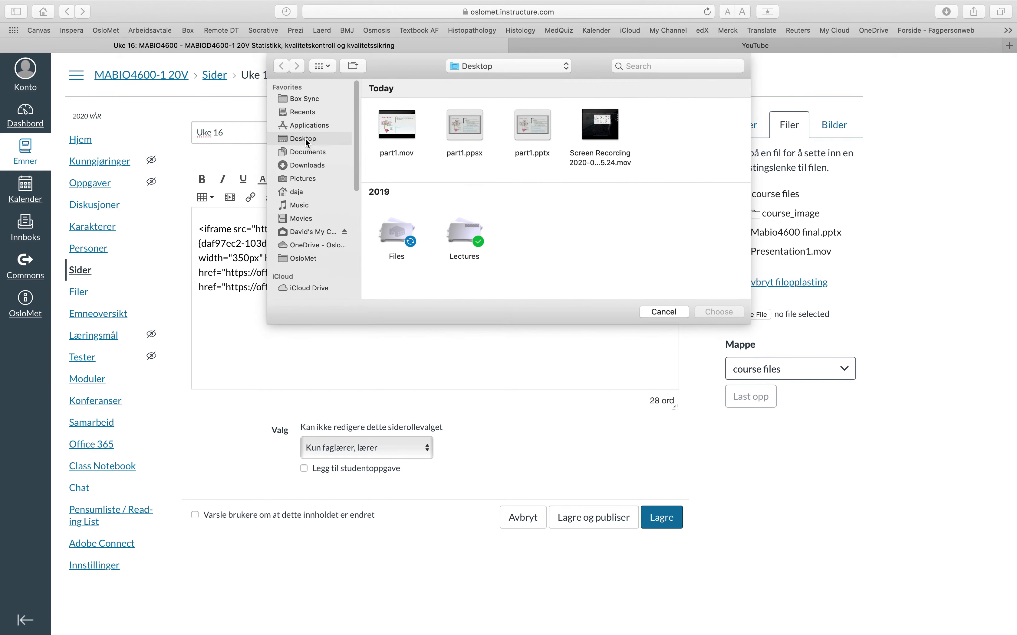
{"action": "mouse_move", "coordinate": [403, 128]}
{"action": "double_click", "coordinate": [470, 131]}
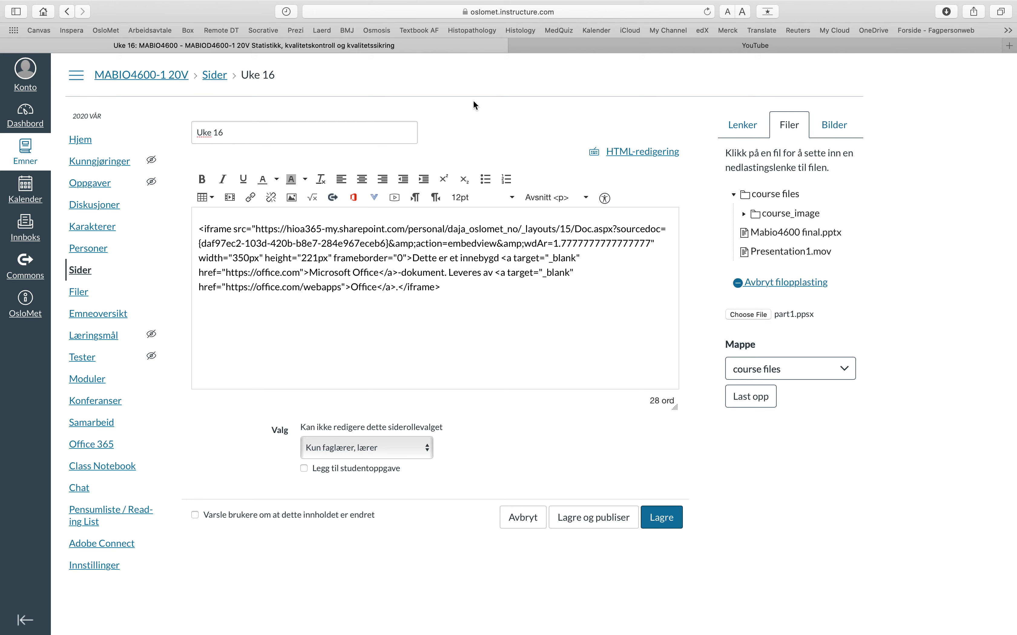
- Open YouTube's Upload video file chooser, then return to the PowerPoint desktop
{"action": "left_click", "coordinate": [585, 42]}
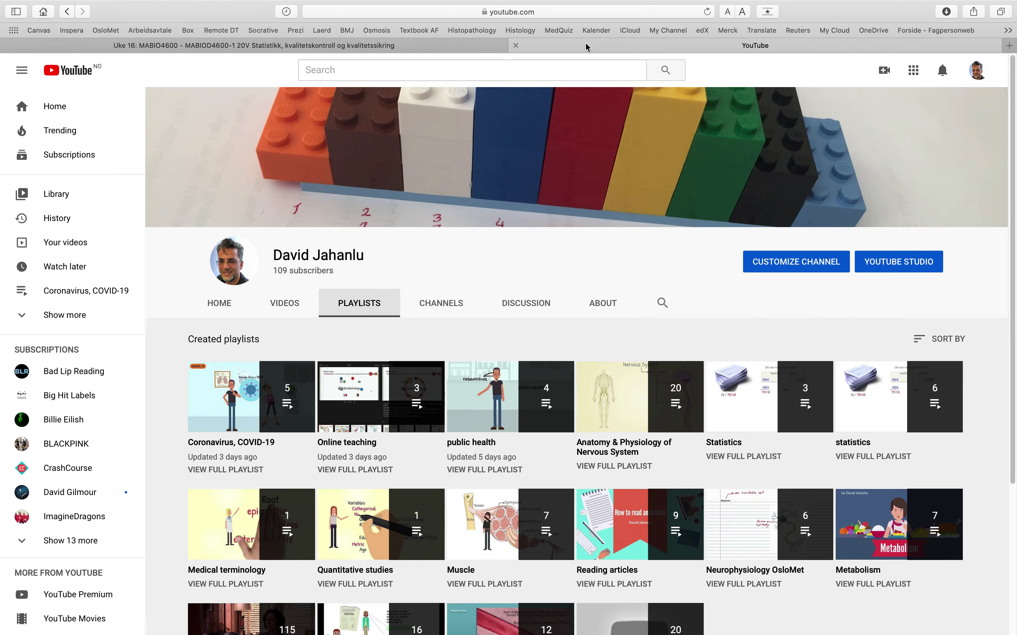
{"action": "left_click", "coordinate": [218, 303]}
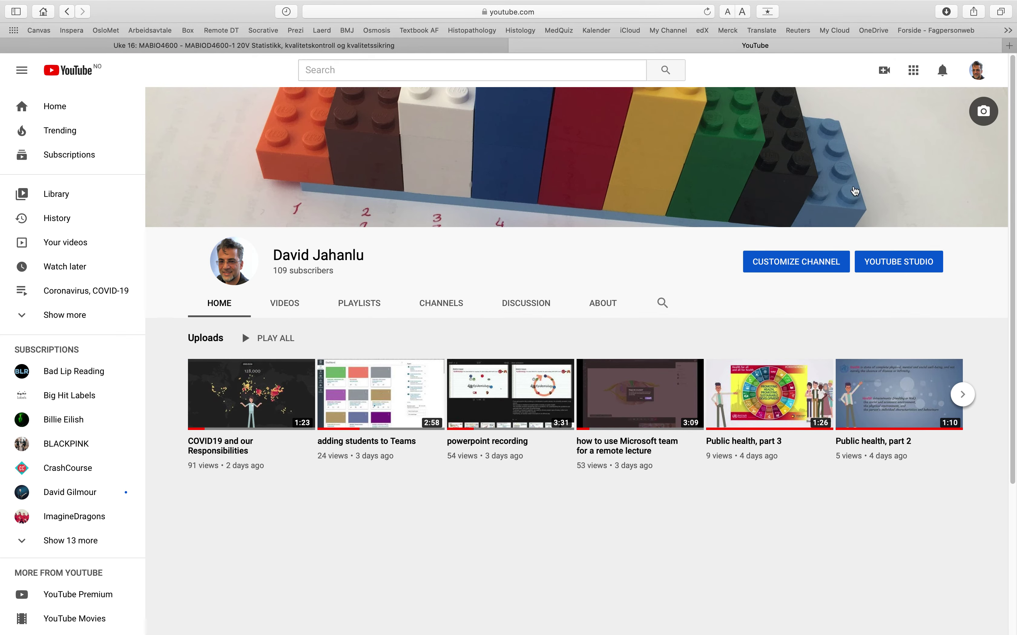
{"action": "left_click", "coordinate": [884, 72]}
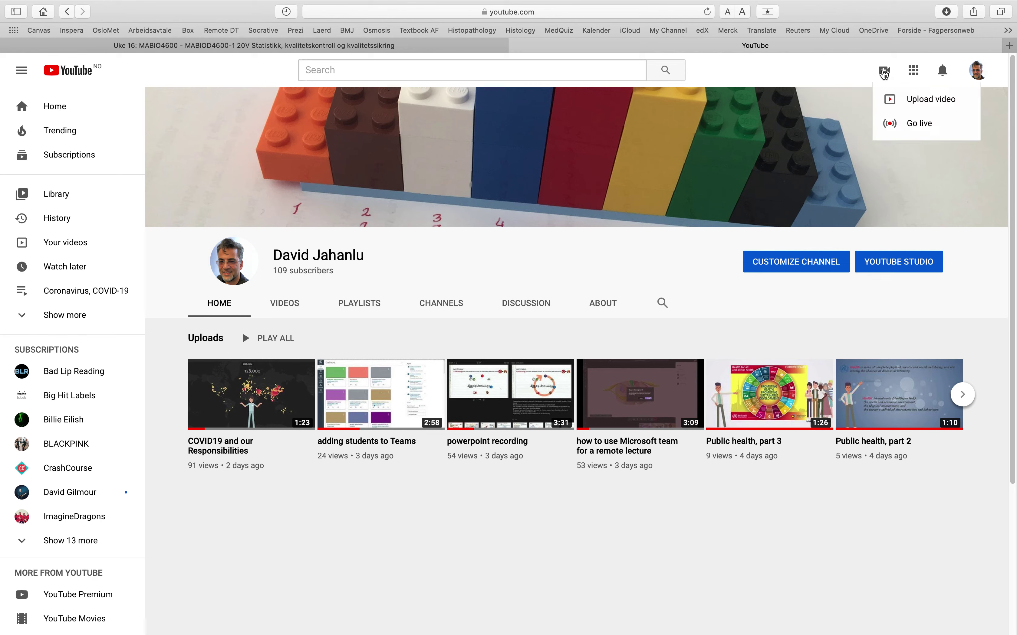
{"action": "left_click", "coordinate": [919, 105]}
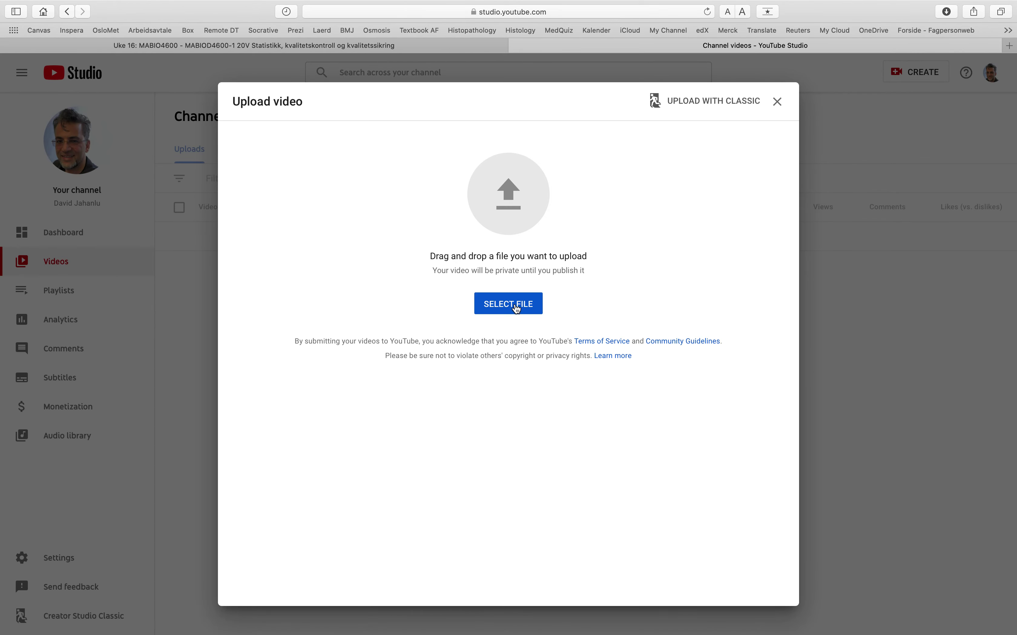
{"action": "left_click", "coordinate": [515, 308]}
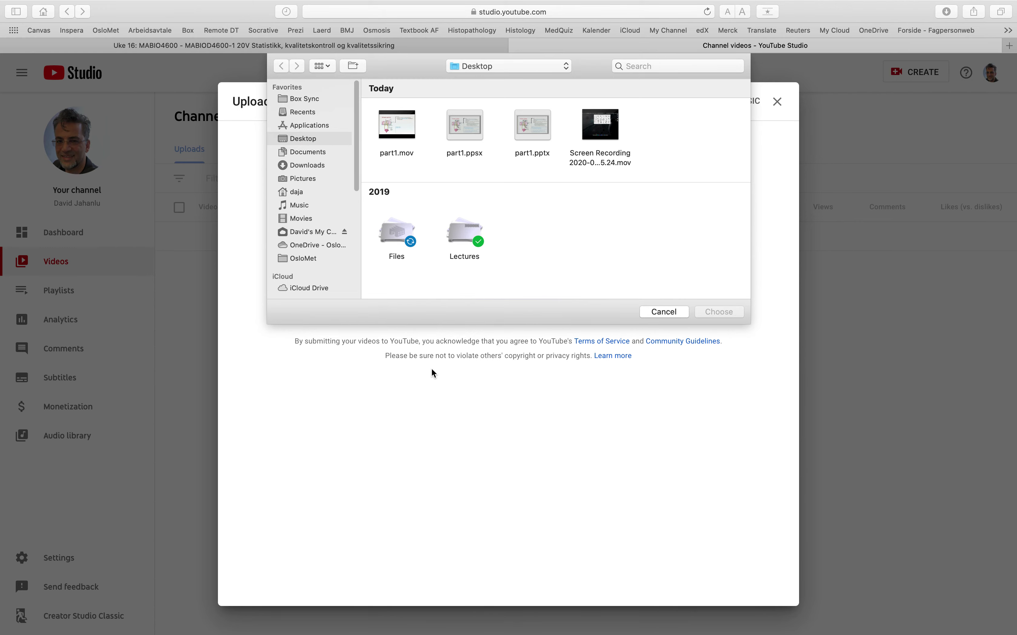
{"action": "key", "text": "ctrl+Left"}
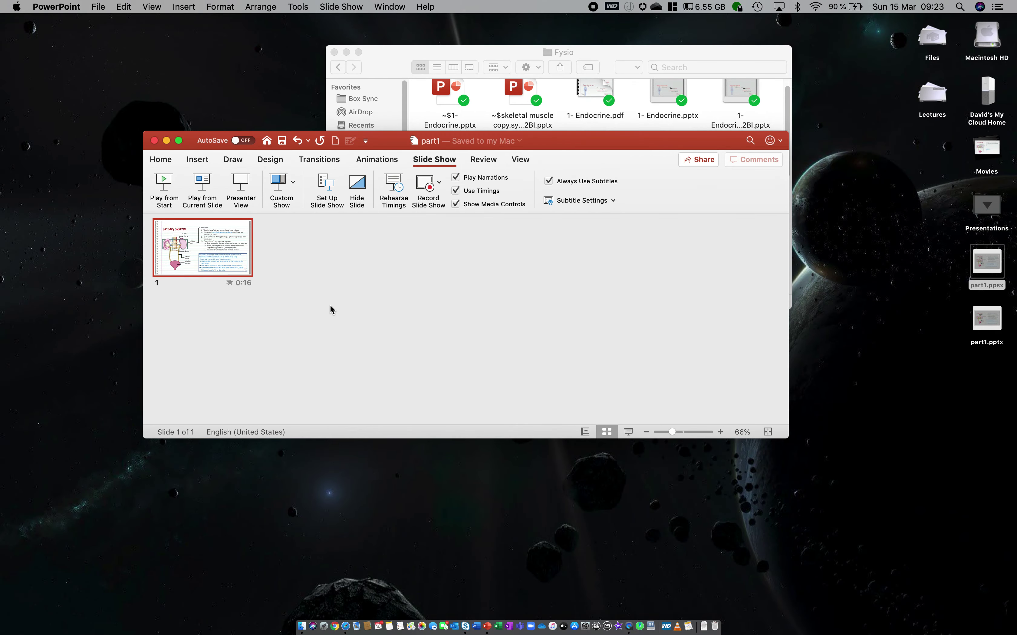